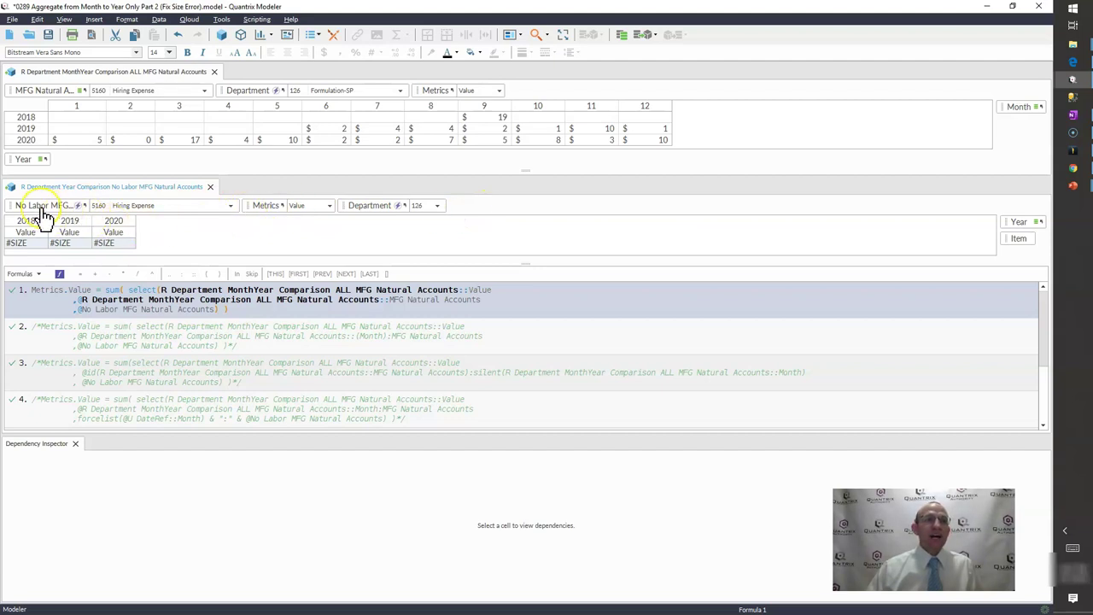
- Inspect the formula behind the 2019 #SIZE result, its select part, and the commented-out formula 3
{"action": "mouse_move", "coordinate": [36, 215]}
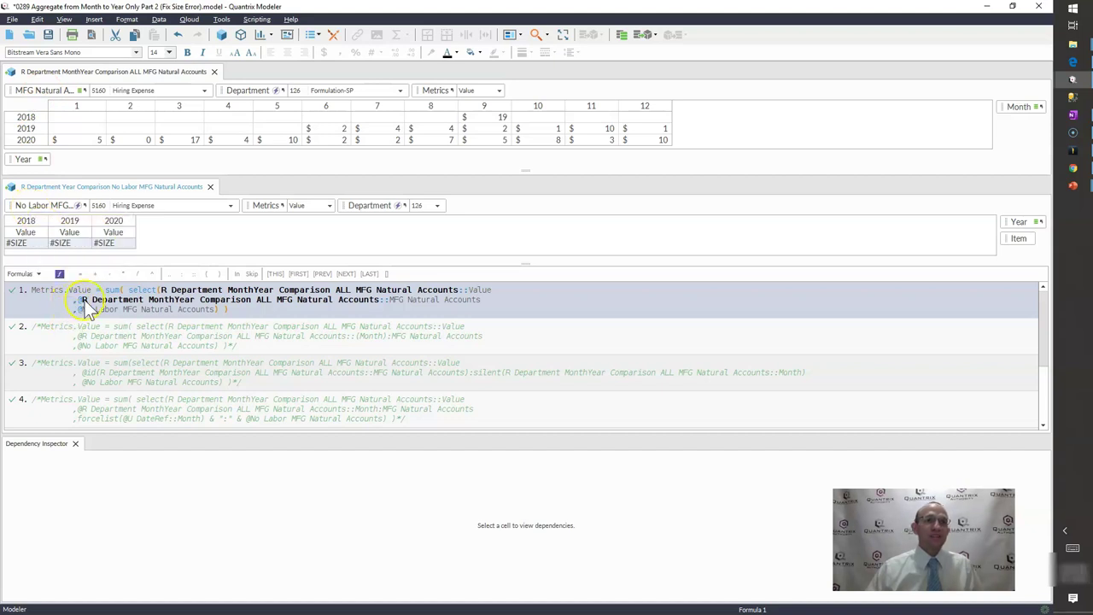
{"action": "left_click", "coordinate": [58, 243]}
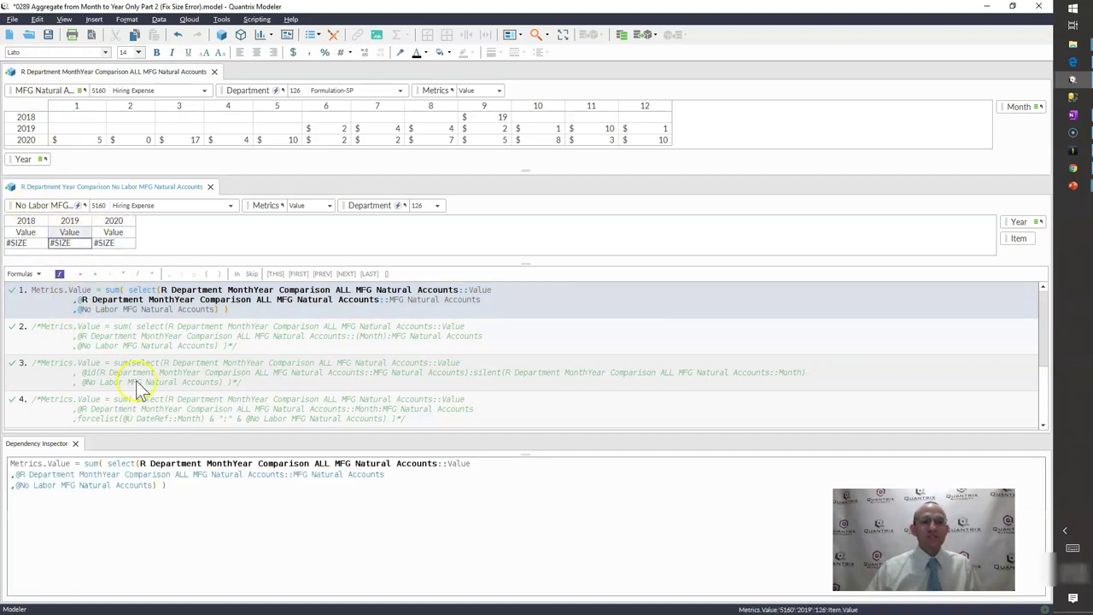
{"action": "mouse_move", "coordinate": [167, 471]}
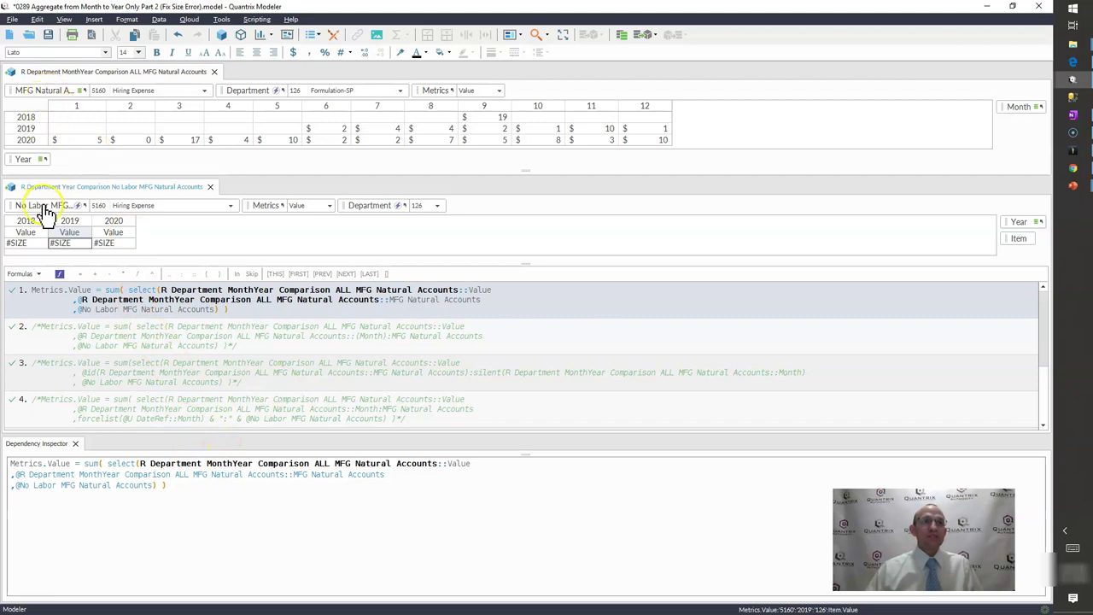
{"action": "mouse_move", "coordinate": [44, 211]}
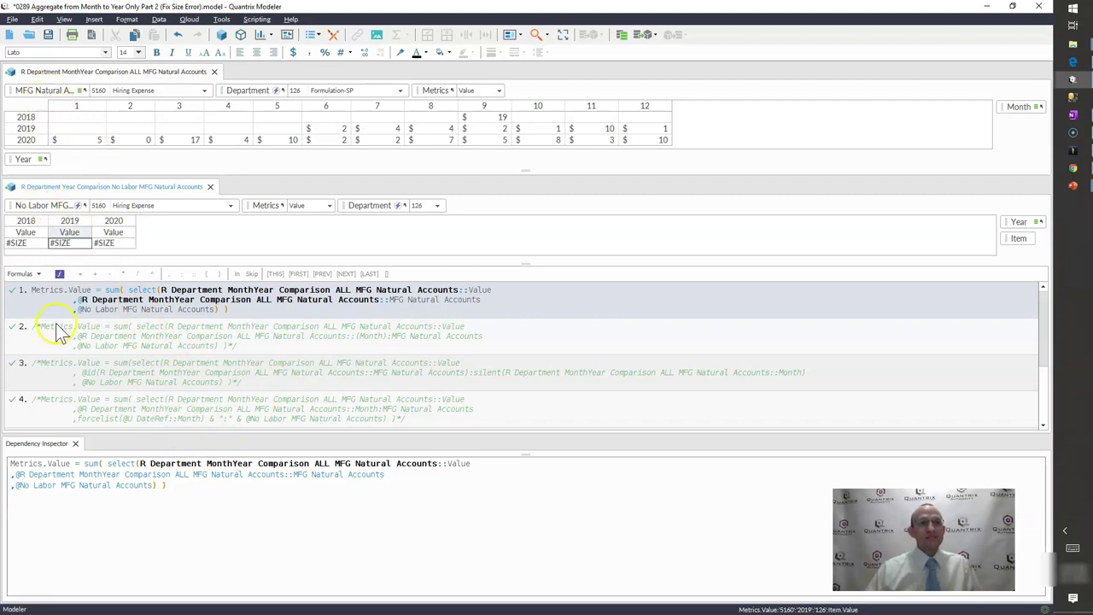
{"action": "left_click", "coordinate": [128, 469]}
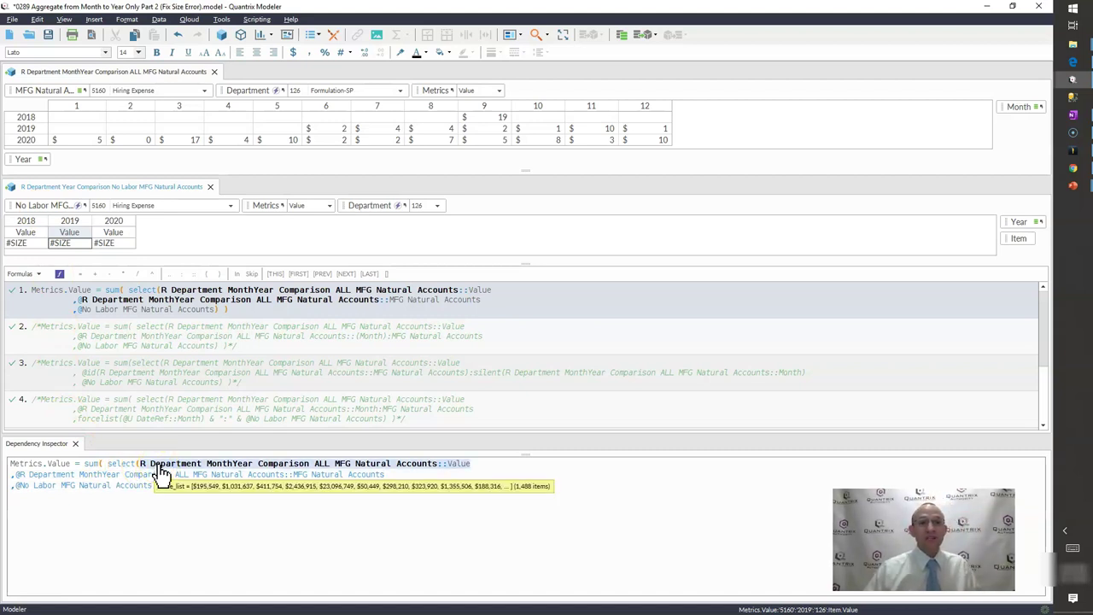
{"action": "mouse_move", "coordinate": [127, 483]}
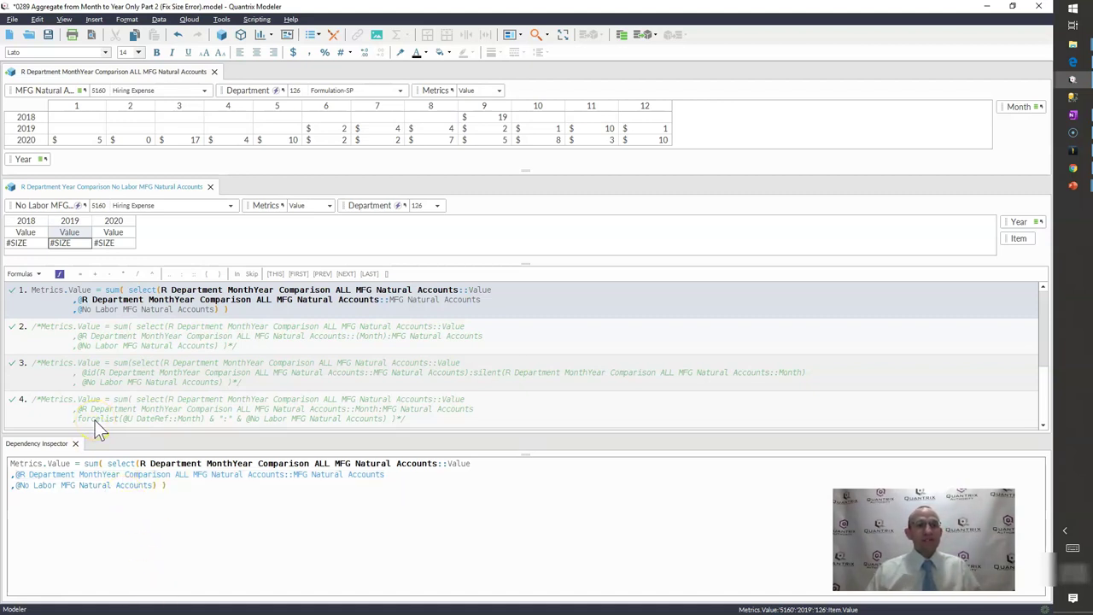
{"action": "left_click", "coordinate": [346, 421]}
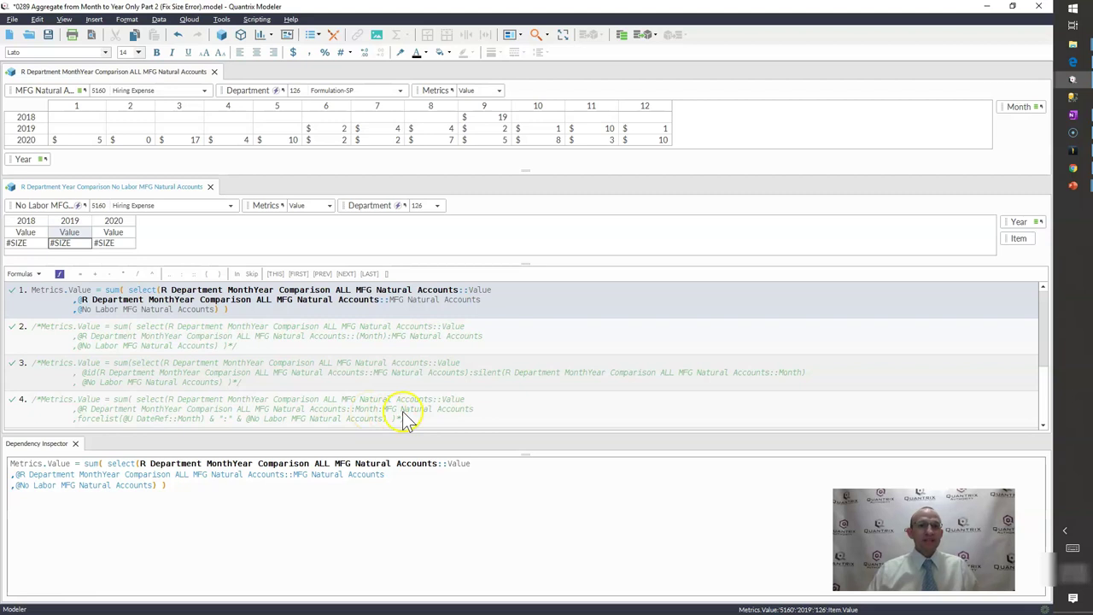
{"action": "left_click", "coordinate": [202, 381]}
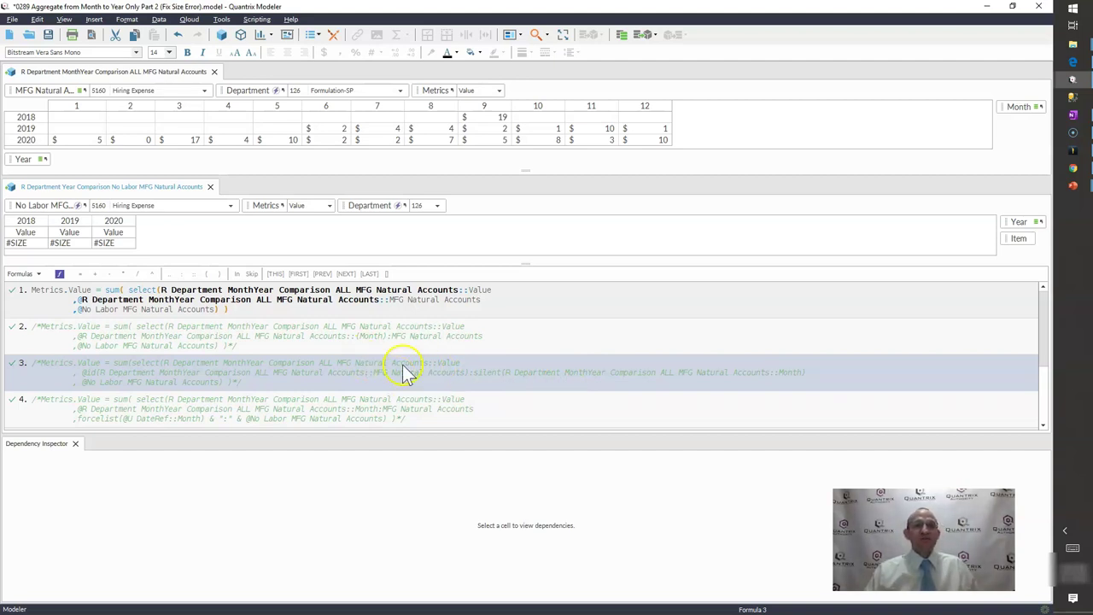
- Add formula 2 below formula 1: Metrics.Value = sum(select(R Department MonthYear Comparison ALL MFG Natural Accounts::value, then ', @'
{"action": "left_click", "coordinate": [305, 316]}
{"action": "key", "text": "Return"}
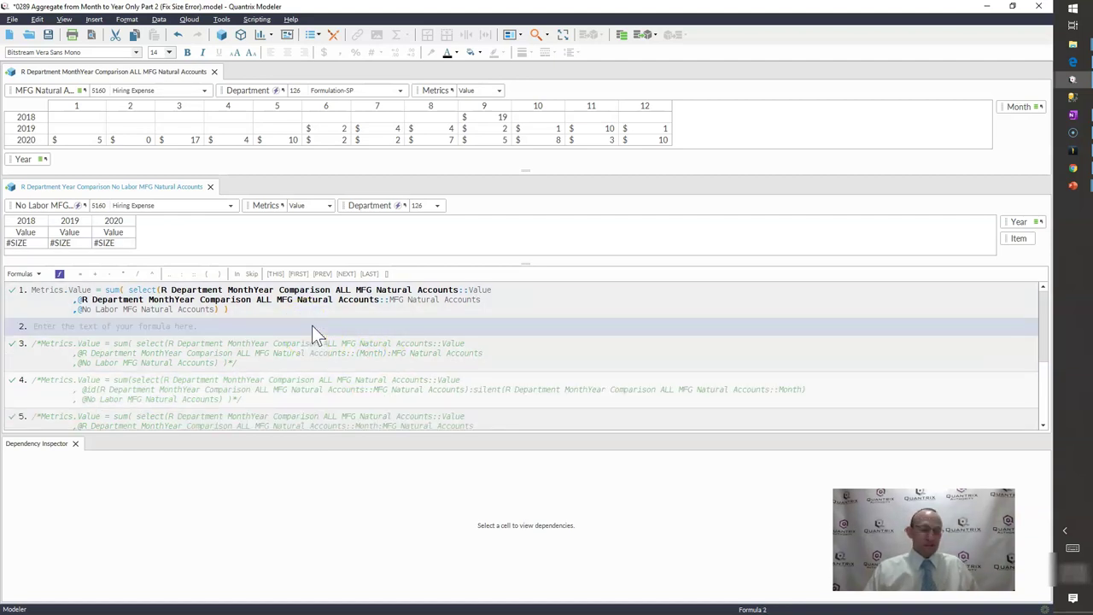
{"action": "left_click", "coordinate": [311, 325]}
{"action": "type", "text": "MEtric"}
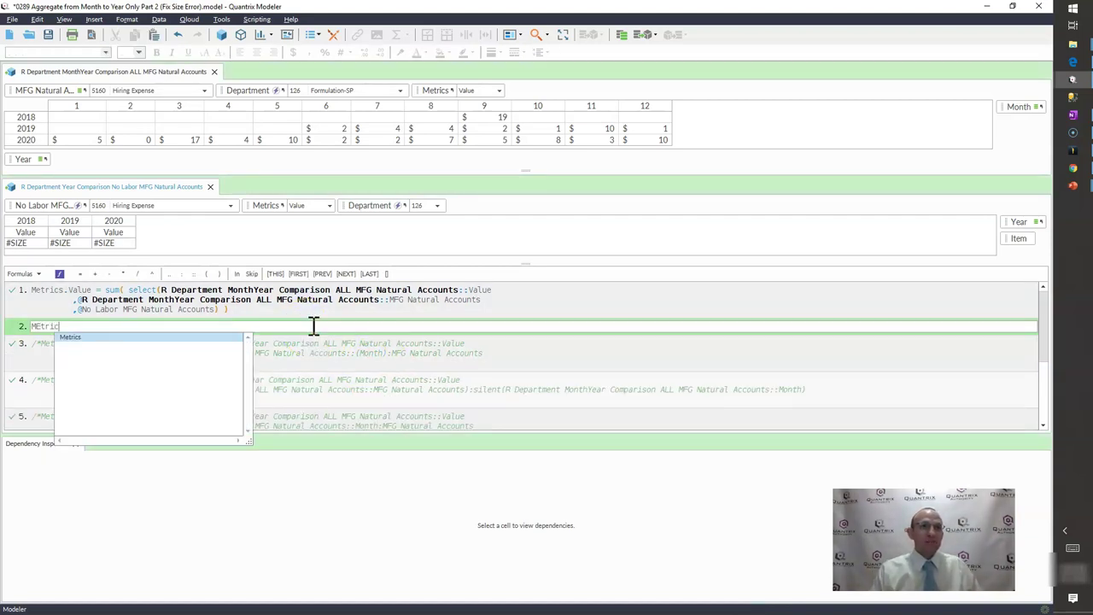
{"action": "key", "text": "Return"}
{"action": "type", "text": ".V"}
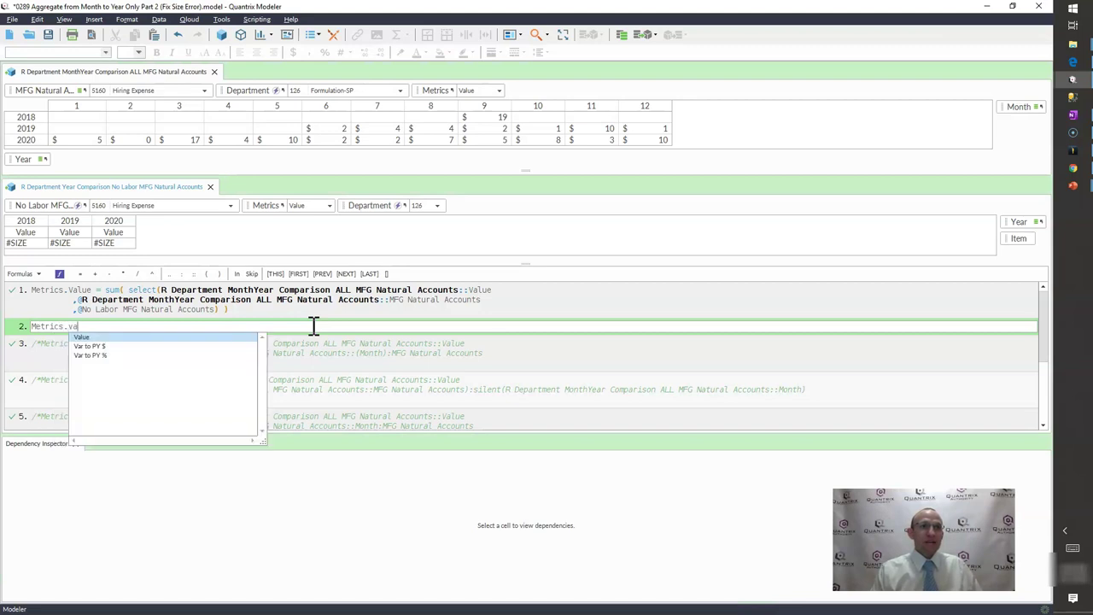
{"action": "key", "text": "Return"}
{"action": "type", "text": "= sum(select("}
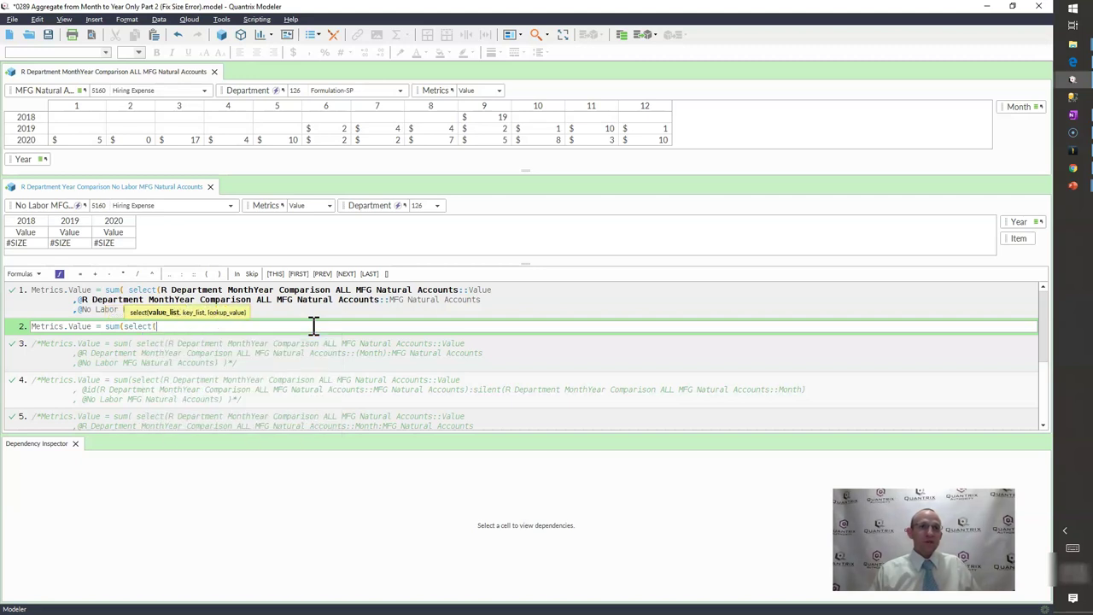
{"action": "type", "text": "r de"}
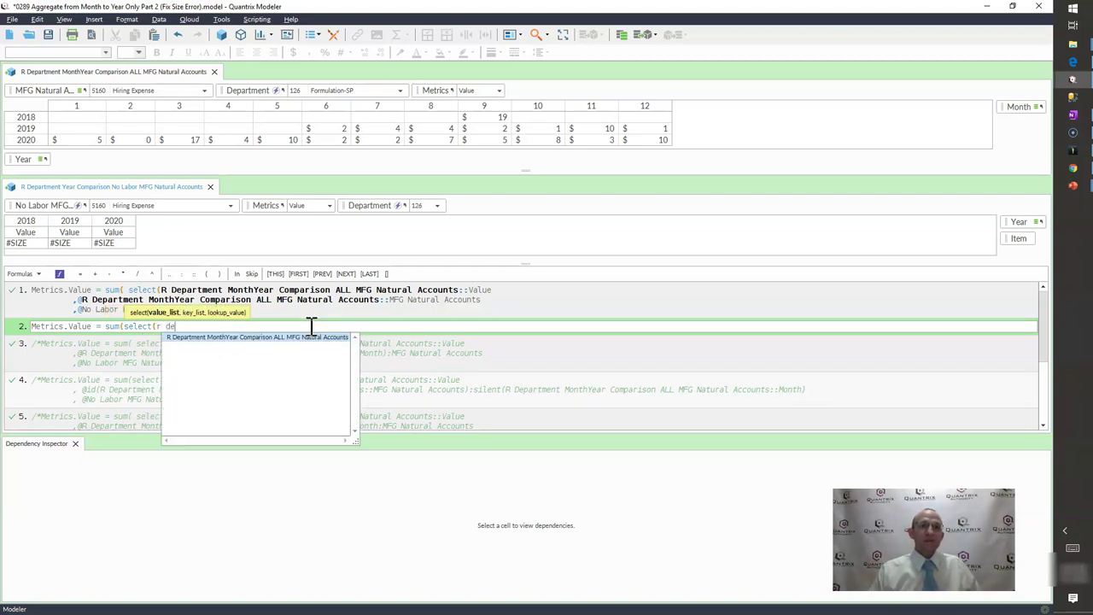
{"action": "key", "text": "Tab"}
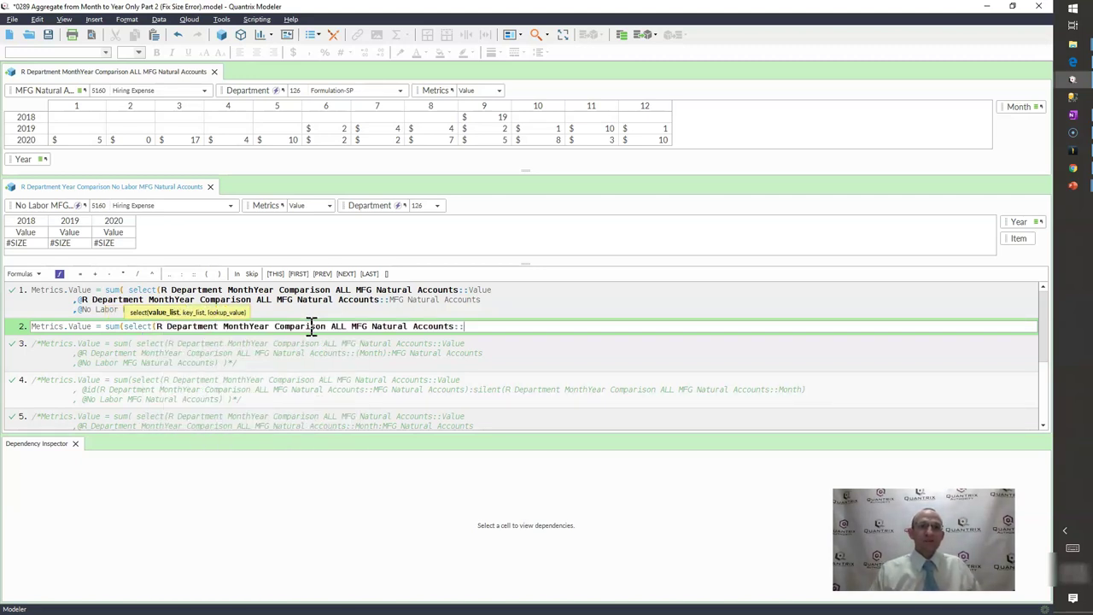
{"action": "type", "text": "value"}
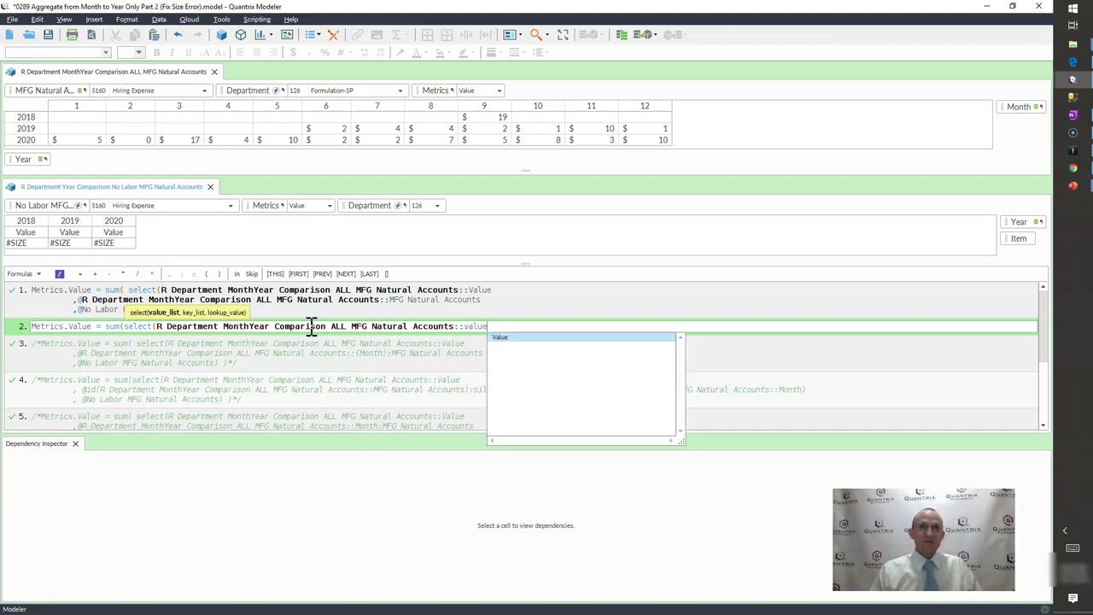
{"action": "key", "text": "Return"}
{"action": "type", "text": ", "}
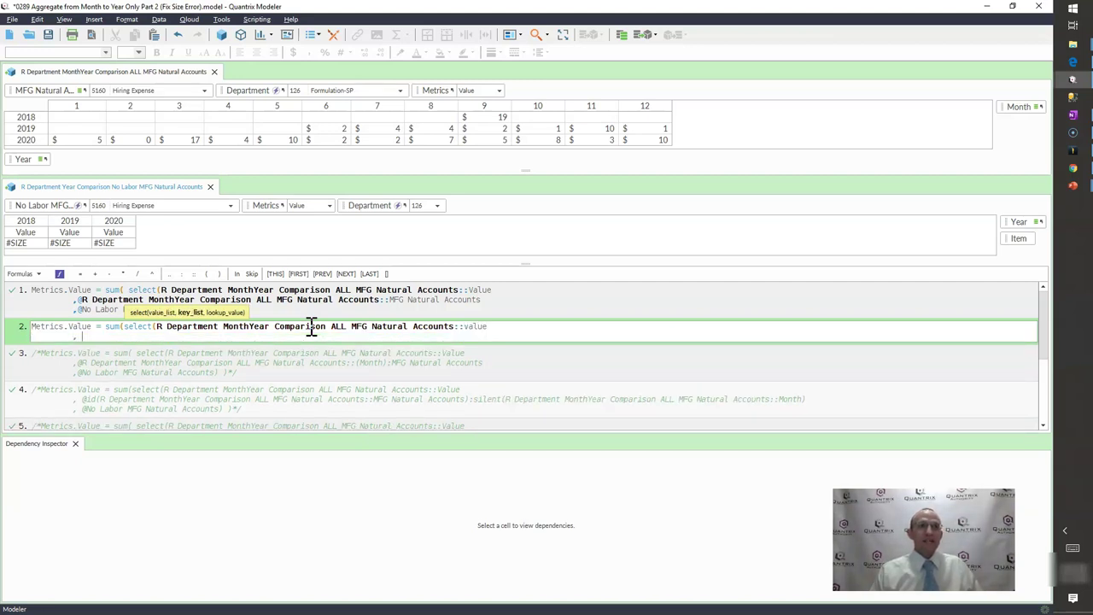
{"action": "type", "text": "@"}
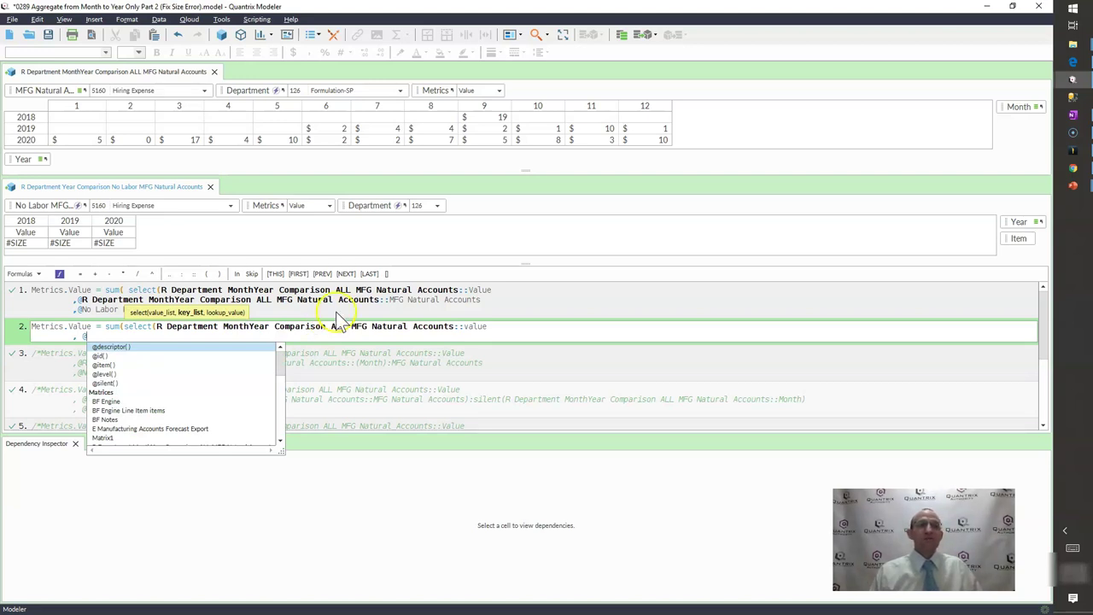
- Build the key list (Month):MFG Natural Accounts and start a new argument line with a comma
{"action": "left_click", "coordinate": [1012, 112]}
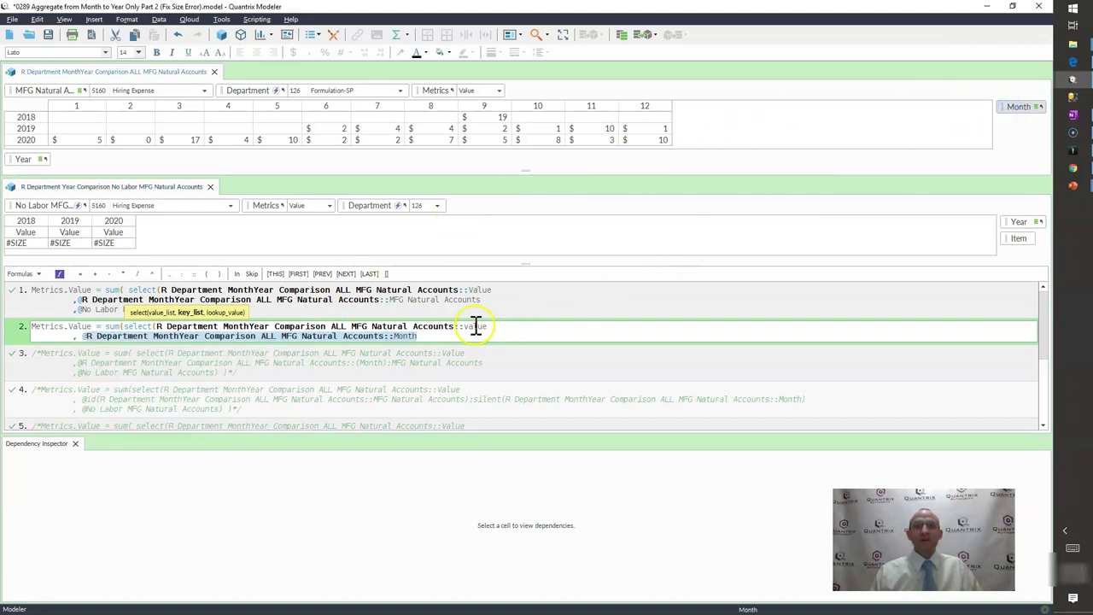
{"action": "left_click", "coordinate": [393, 337]}
{"action": "type", "text": "("}
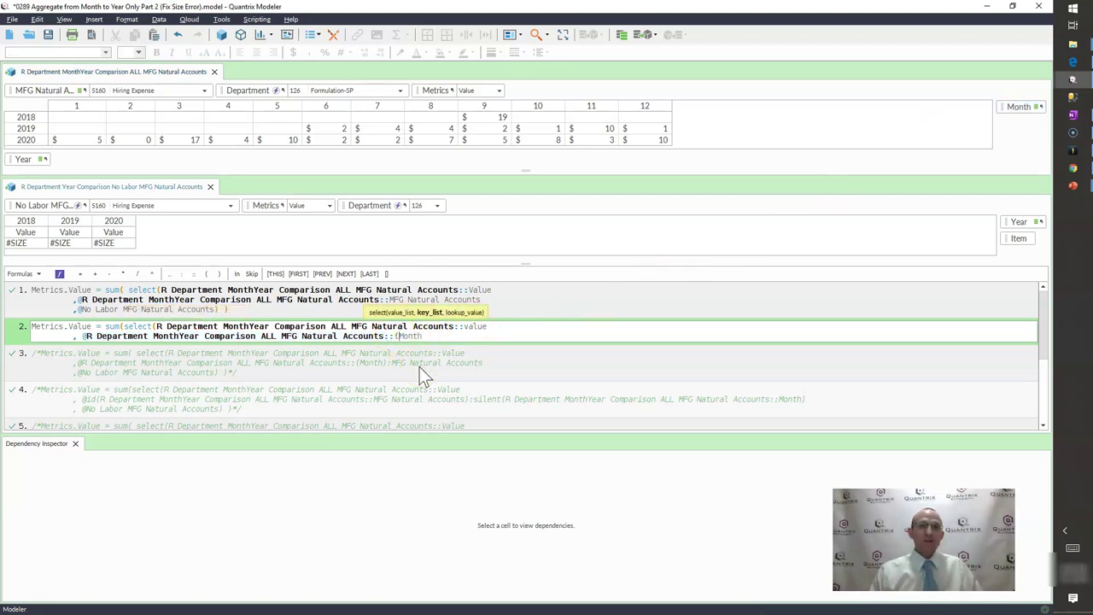
{"action": "key", "text": "End"}
{"action": "type", "text": ")"}
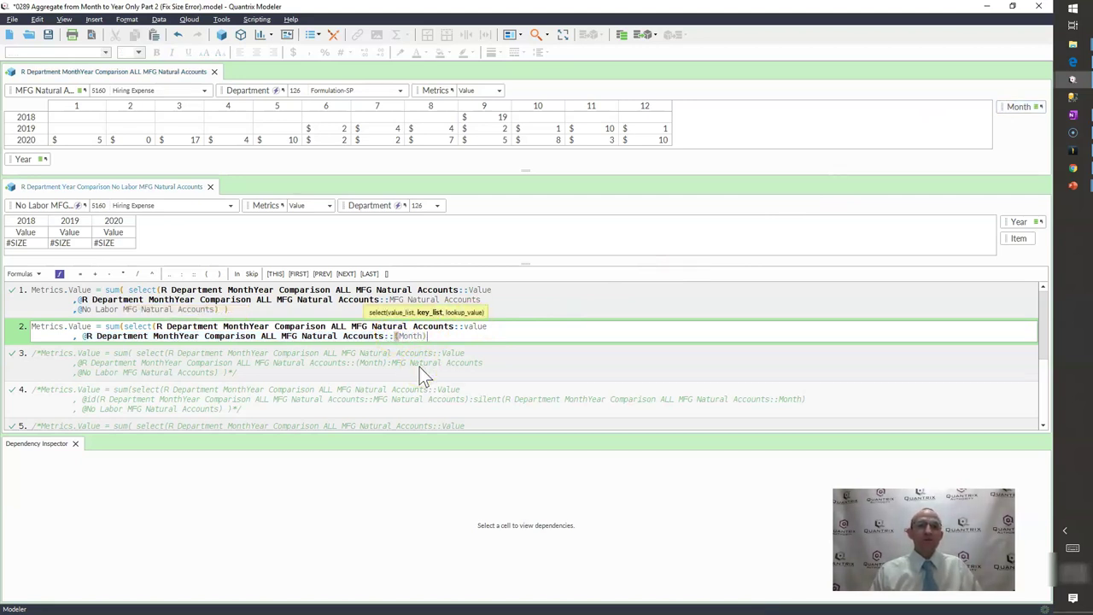
{"action": "left_click", "coordinate": [56, 97]}
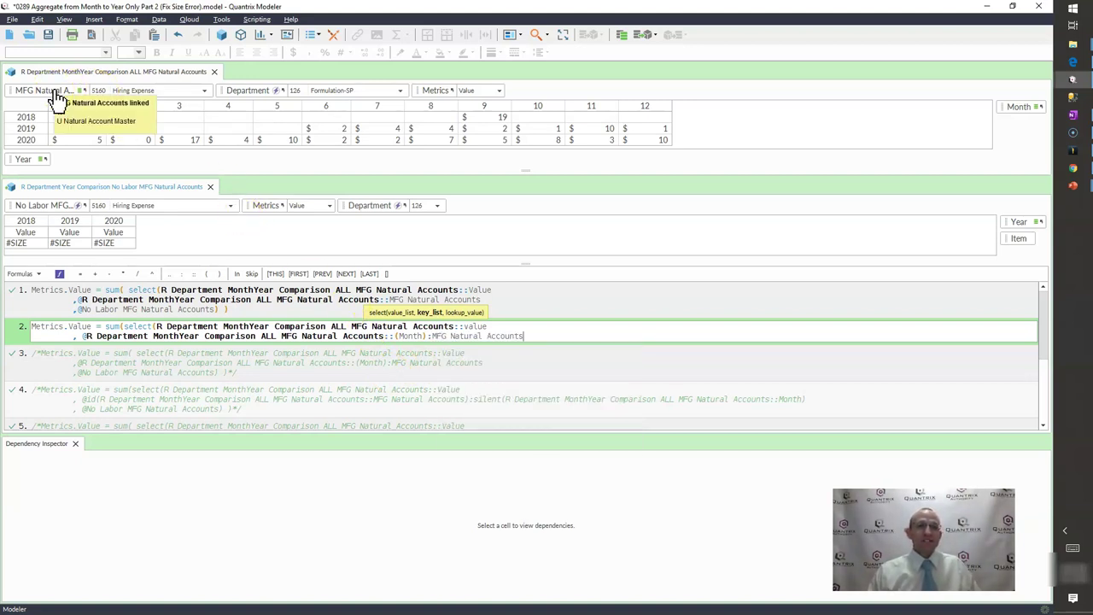
{"action": "key", "text": "Return"}
{"action": "type", "text": ","}
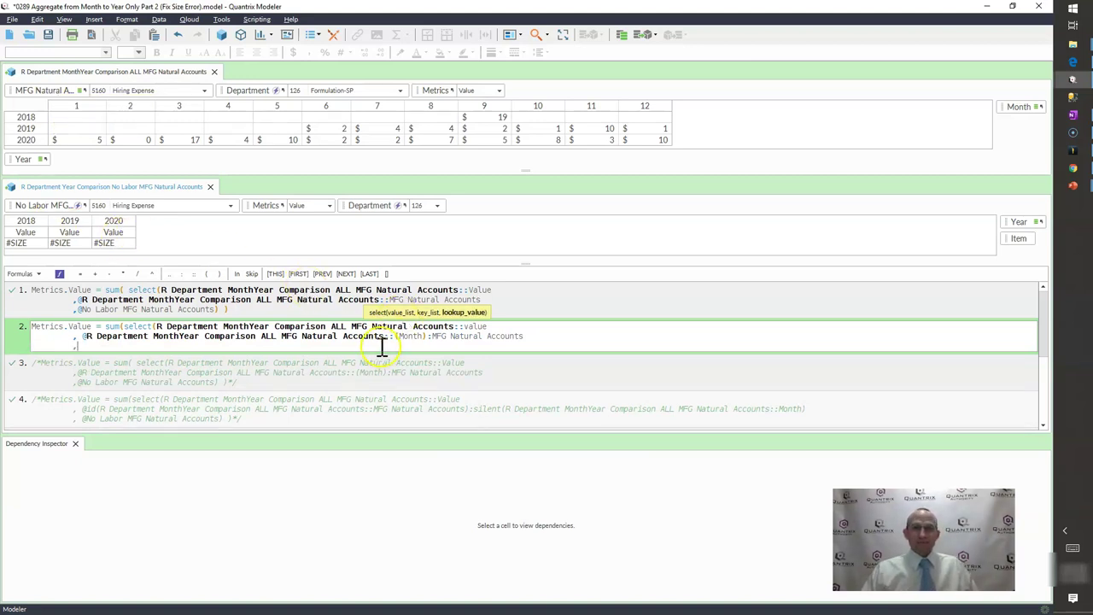
{"action": "left_click_drag", "start_coordinate": [427, 336], "coordinate": [523, 337]}
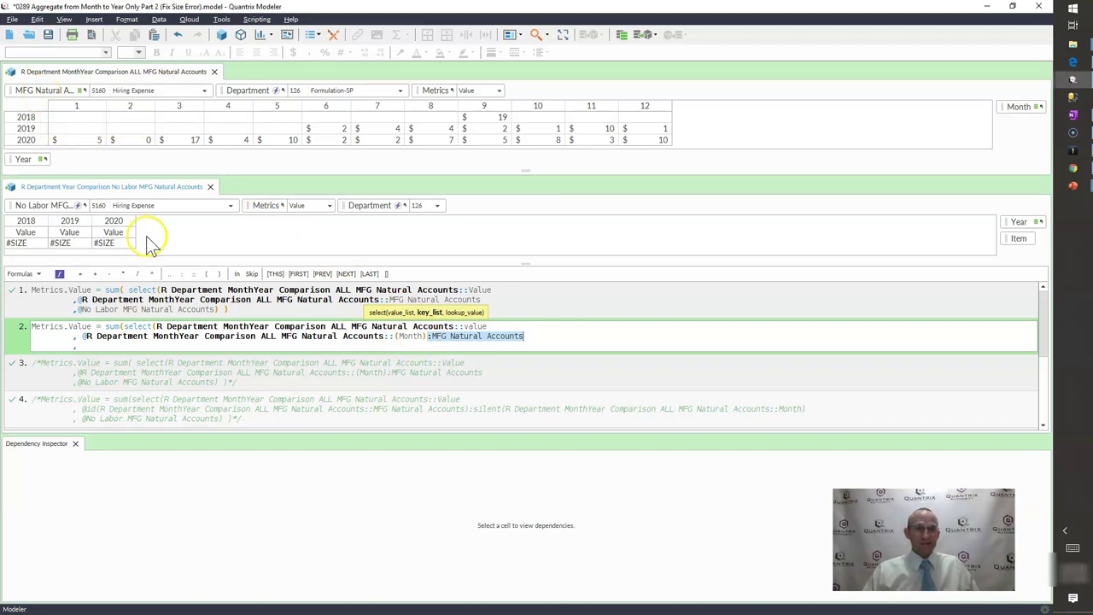
{"action": "left_click", "coordinate": [400, 335]}
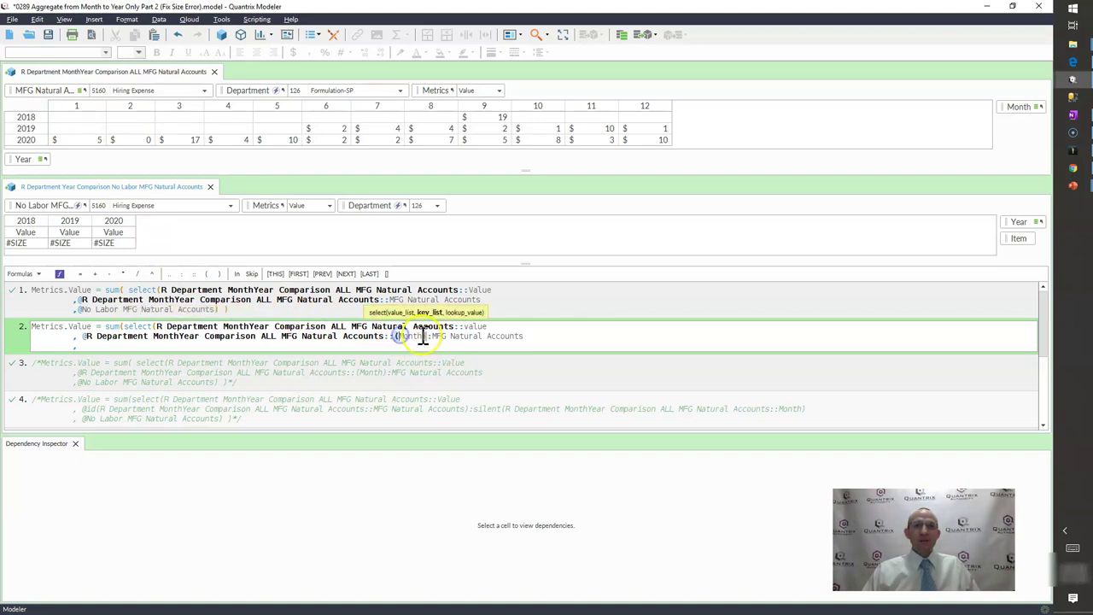
{"action": "left_click", "coordinate": [424, 336]}
{"action": "key", "text": "Down"}
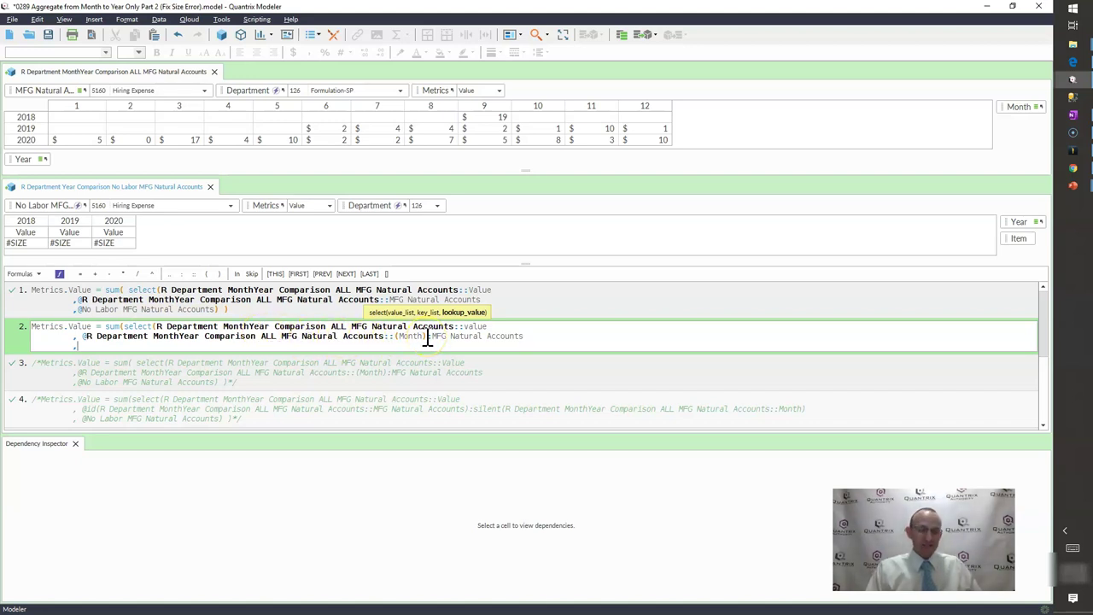
{"action": "type", "text": "@"}
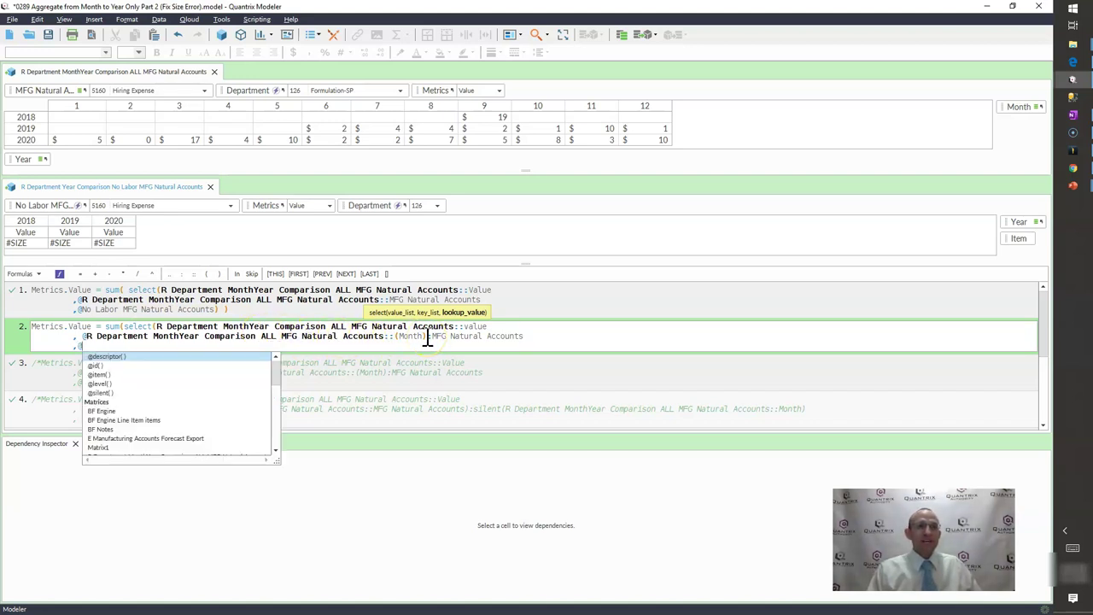
{"action": "left_click", "coordinate": [20, 209]}
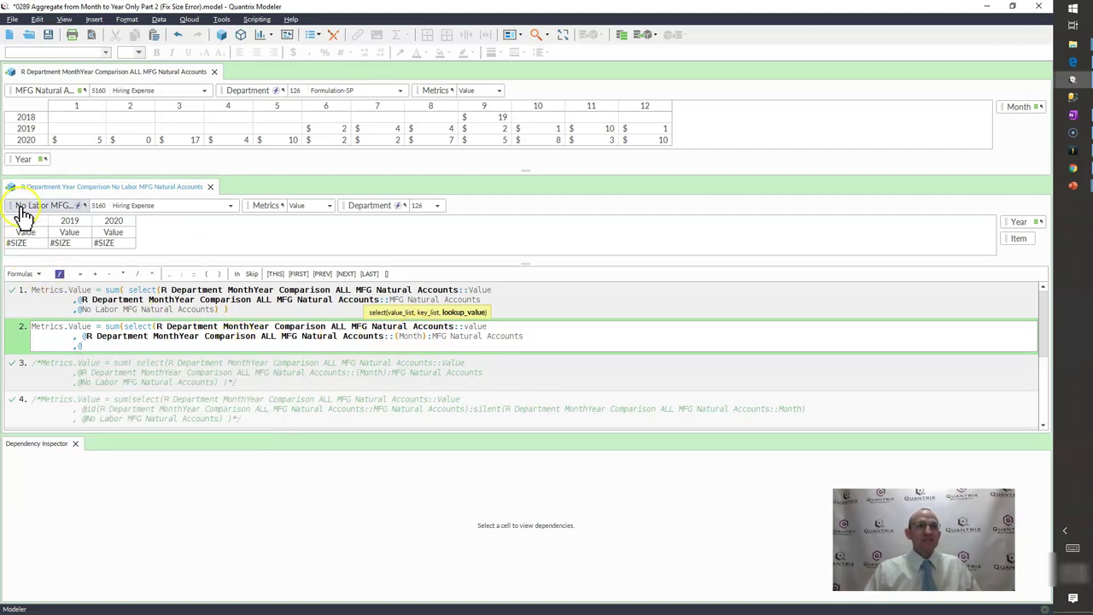
{"action": "type", "text": ")"}
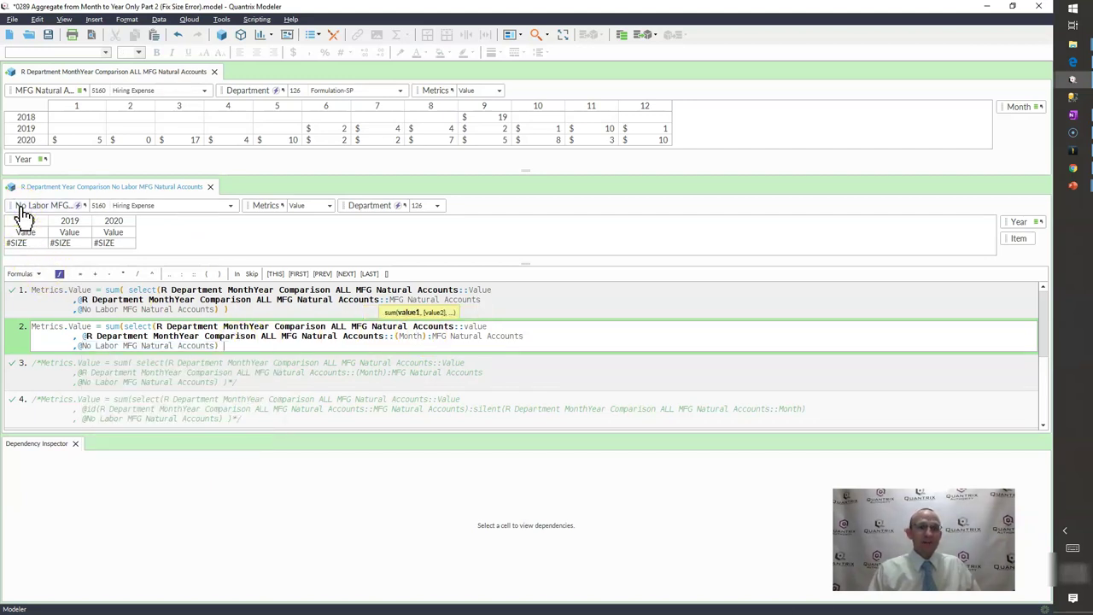
{"action": "key", "text": "Return"}
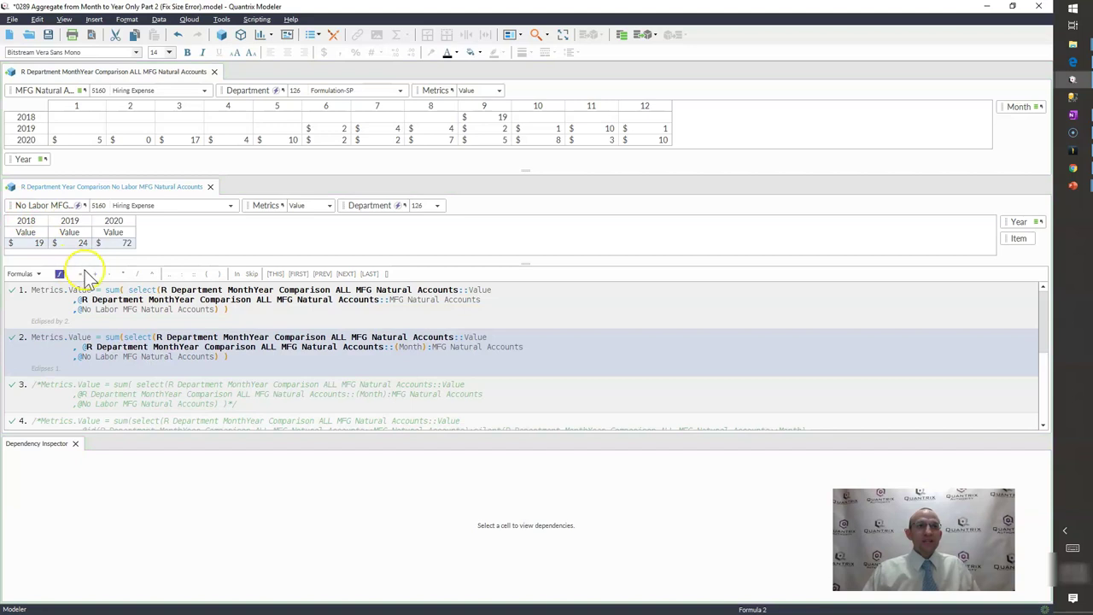
{"action": "left_click", "coordinate": [76, 243]}
{"action": "mouse_move", "coordinate": [149, 476]}
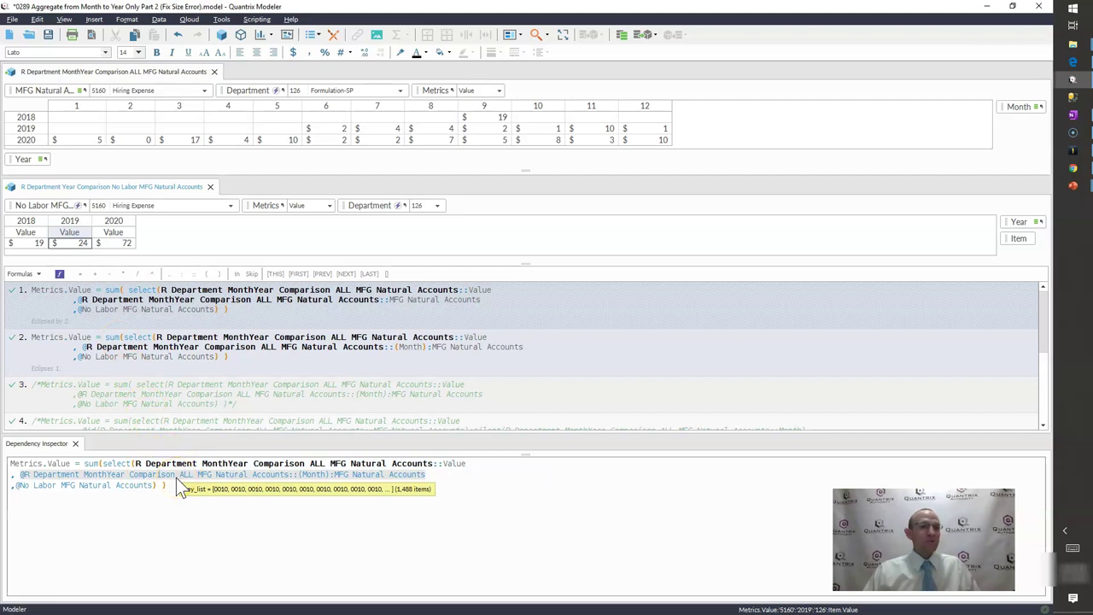
{"action": "left_click", "coordinate": [80, 243]}
{"action": "left_click_drag", "start_coordinate": [340, 128], "coordinate": [623, 137]}
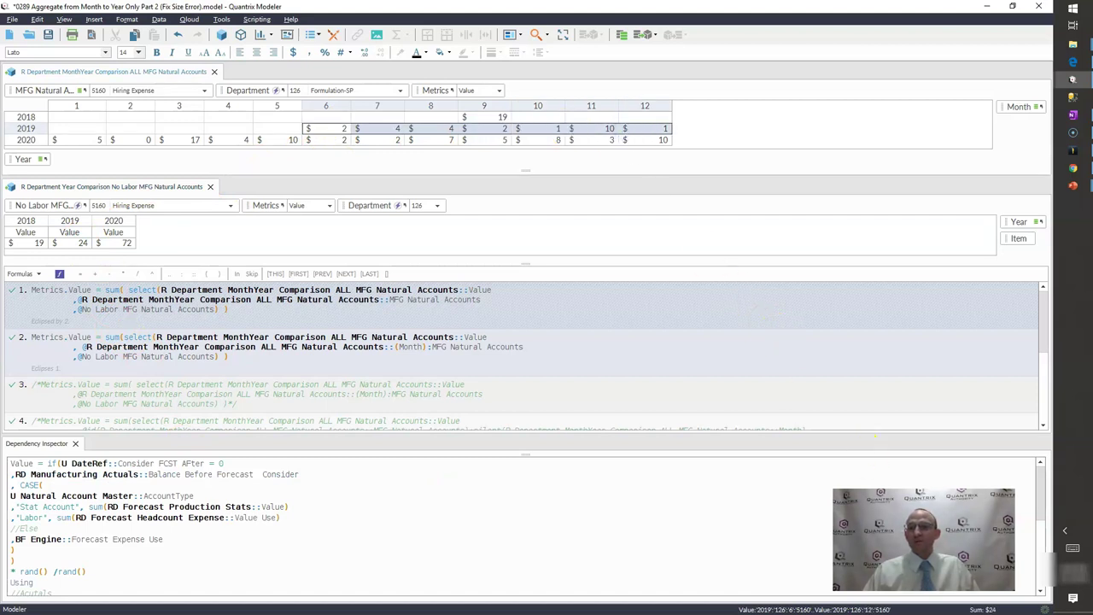
{"action": "left_click", "coordinate": [168, 347]}
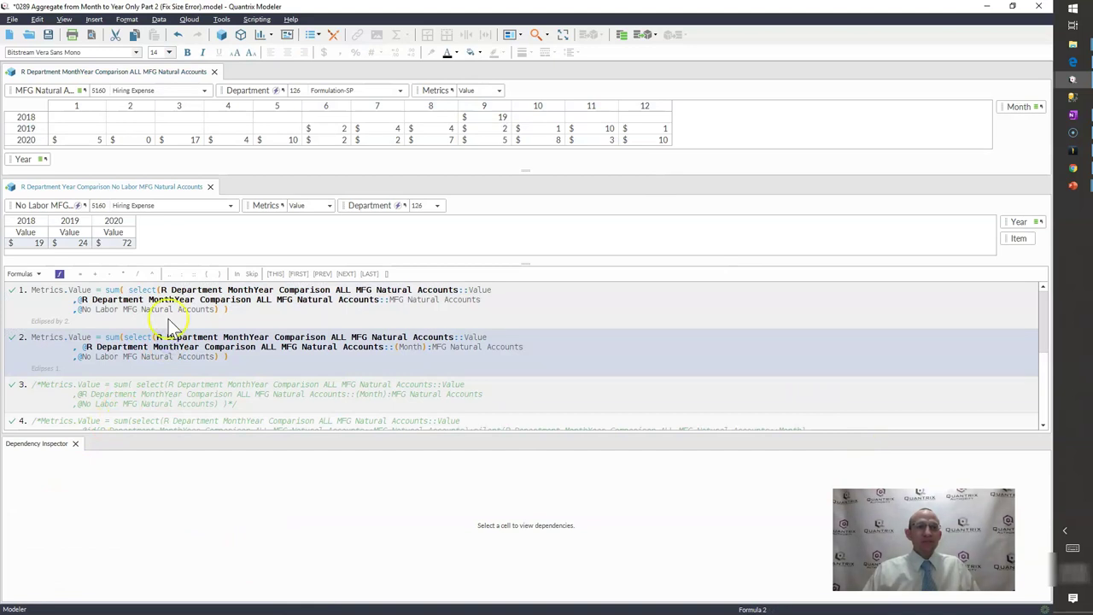
{"action": "left_click", "coordinate": [76, 244]}
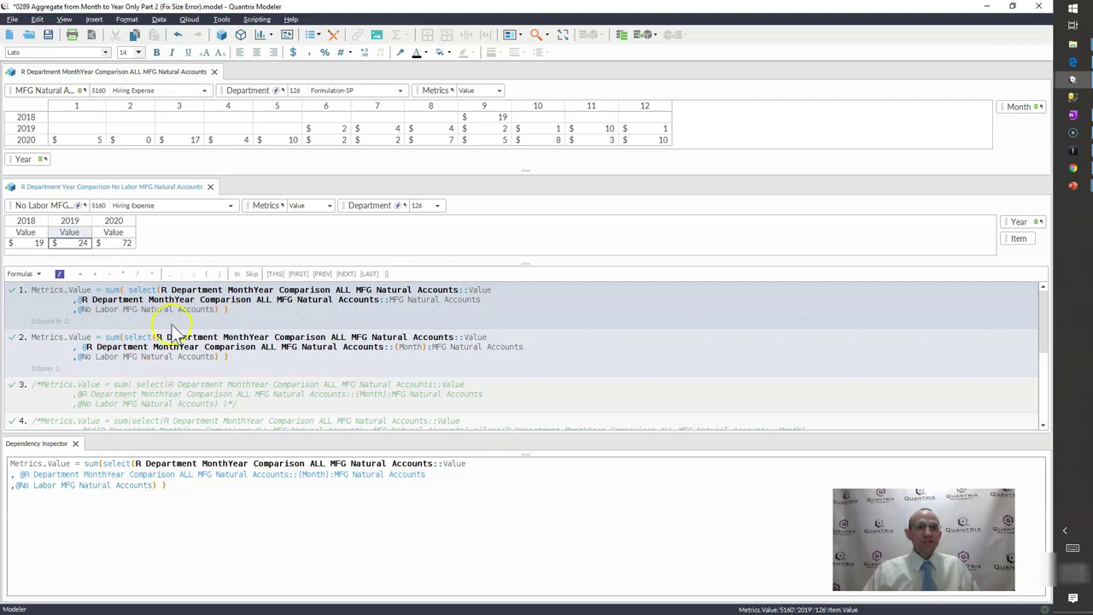
{"action": "left_click", "coordinate": [207, 90]}
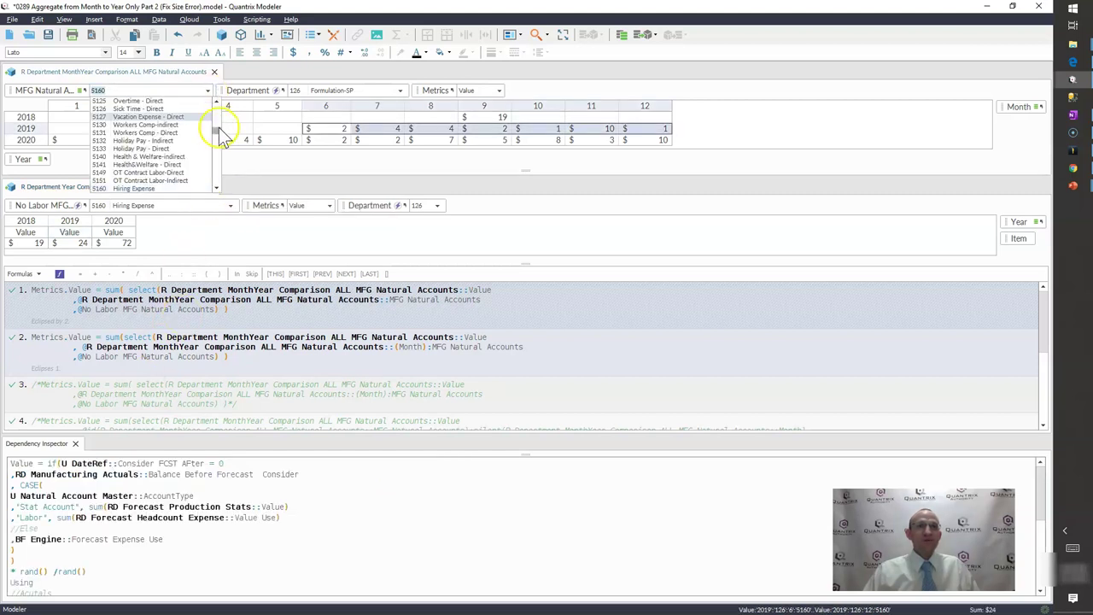
{"action": "left_click_drag", "start_coordinate": [216, 150], "coordinate": [210, 102]}
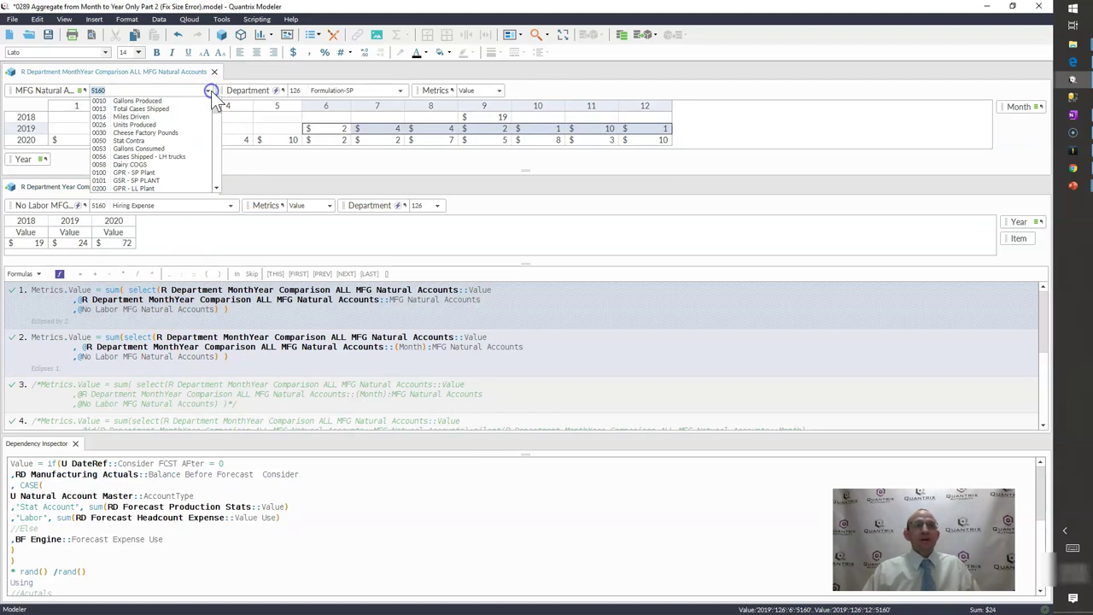
{"action": "left_click", "coordinate": [211, 90]}
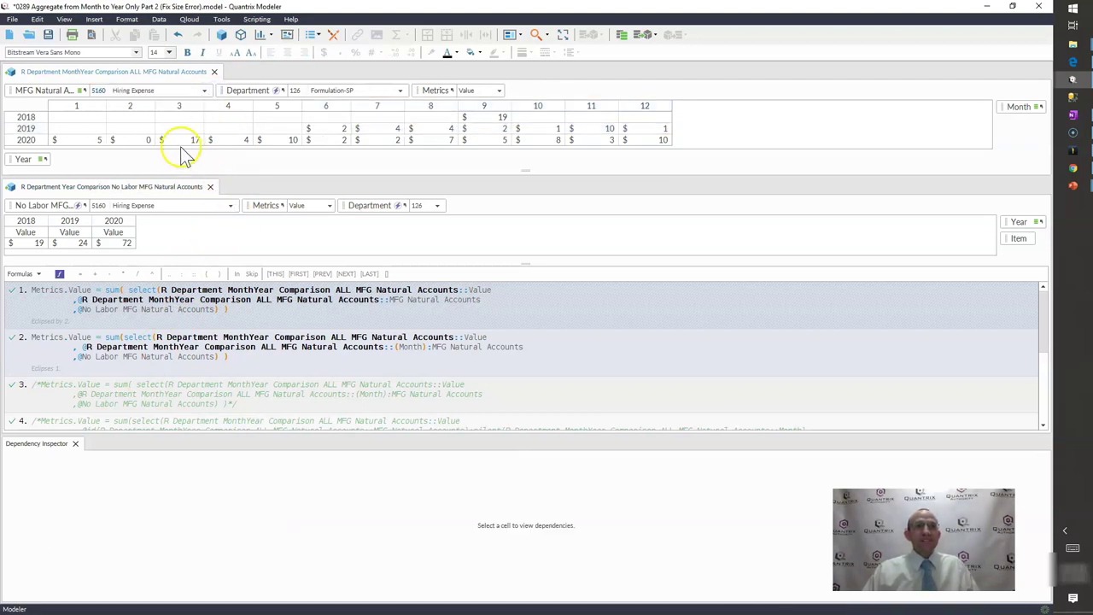
{"action": "left_click", "coordinate": [205, 359]}
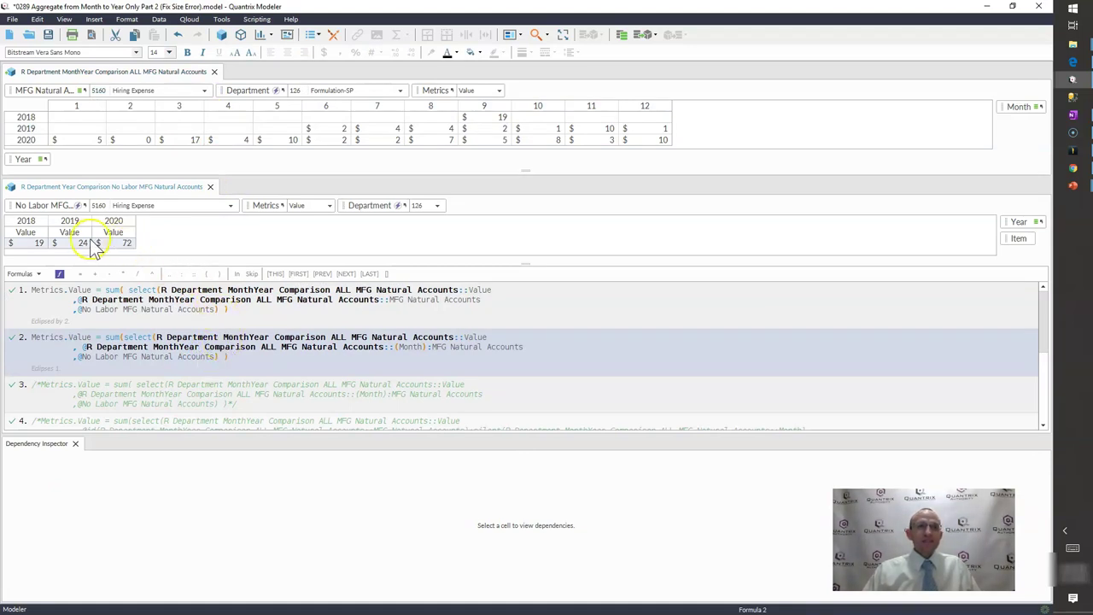
{"action": "left_click", "coordinate": [83, 243]}
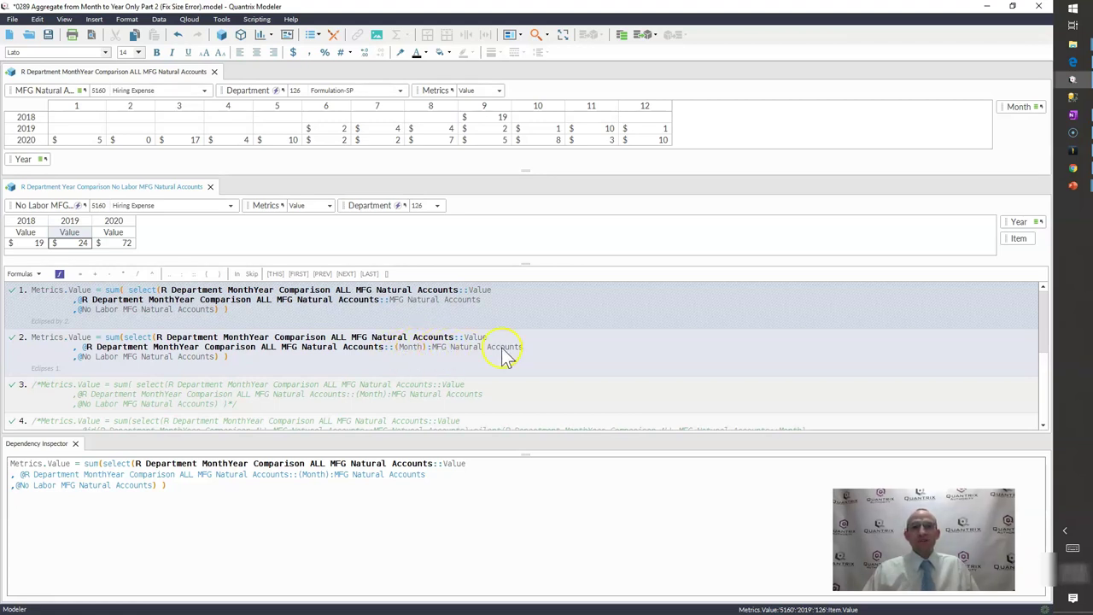
- Start removing formula 4's comment marker, then cancel, leaving formula 4 unchanged
{"action": "left_click", "coordinate": [273, 394]}
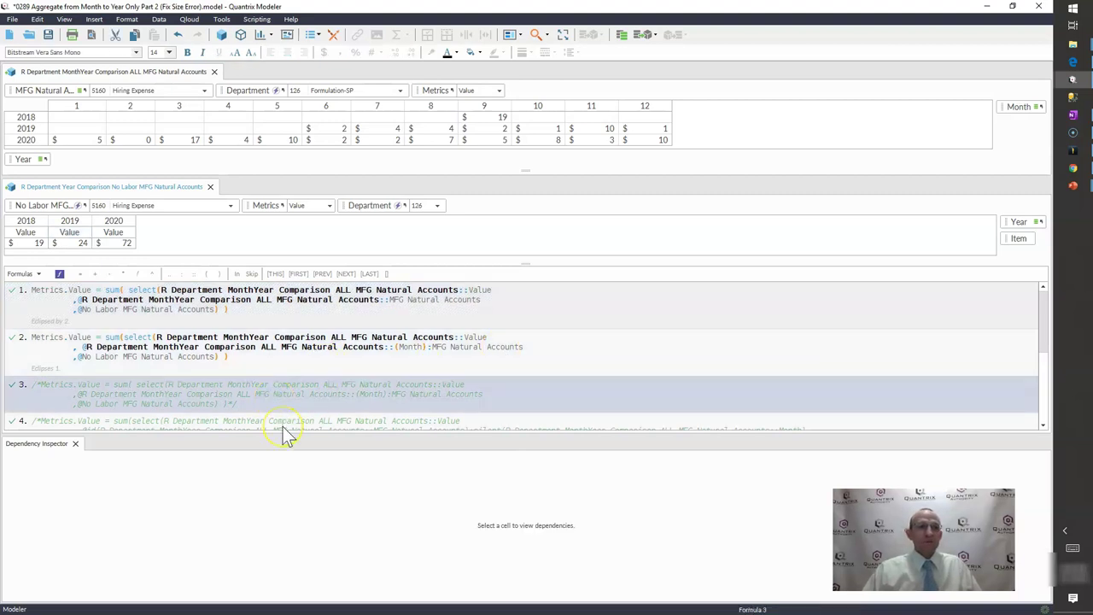
{"action": "left_click", "coordinate": [286, 433]}
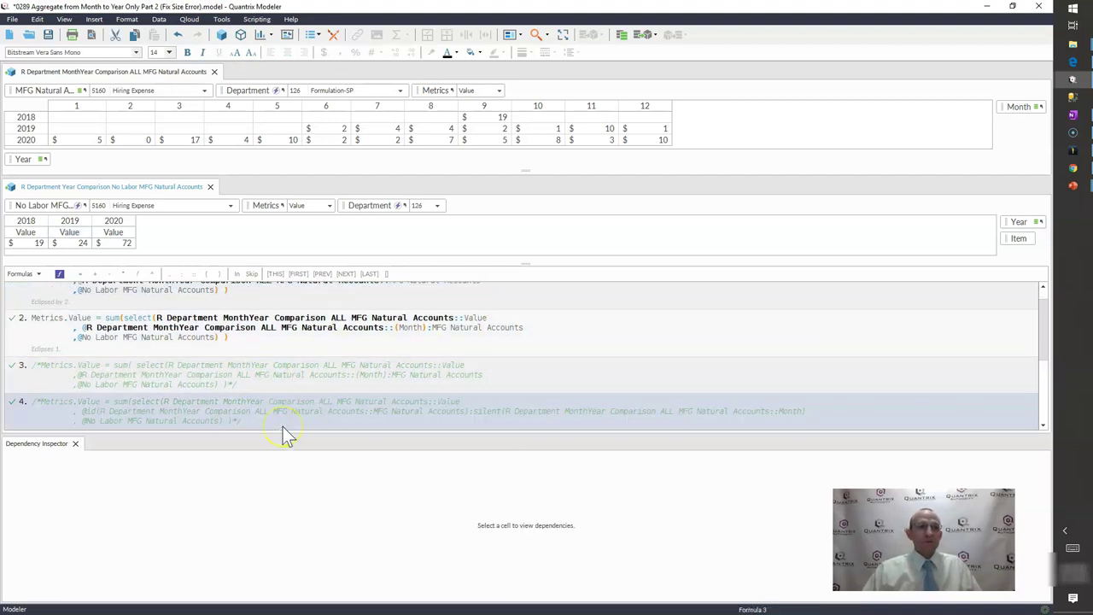
{"action": "left_click", "coordinate": [39, 402]}
{"action": "key", "text": "BackSpace"}
{"action": "key", "text": "BackSpace"}
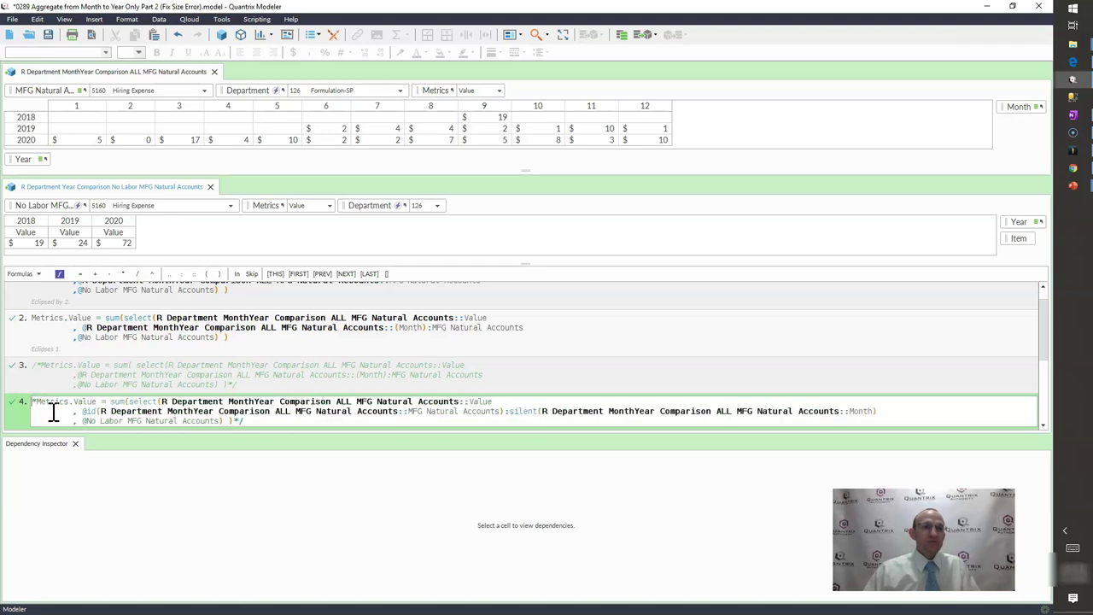
{"action": "key", "text": "Down"}
{"action": "key", "text": "End"}
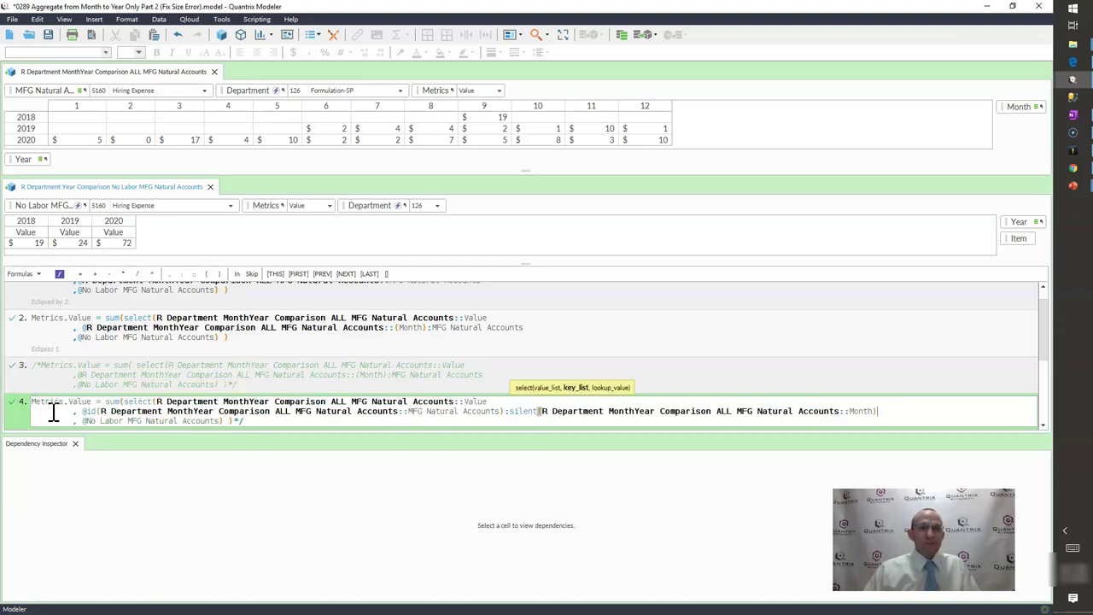
{"action": "key", "text": "Escape"}
- Uncomment formula 5 by adding a closing ) and deleting the leading /*, then commit it
{"action": "key", "text": "Down"}
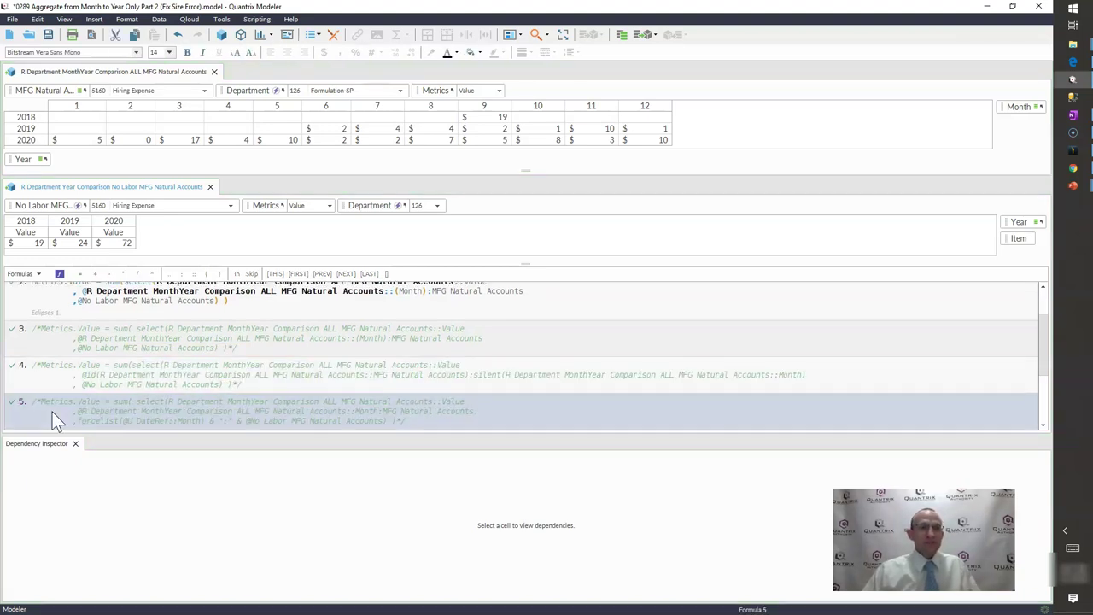
{"action": "key", "text": "F2"}
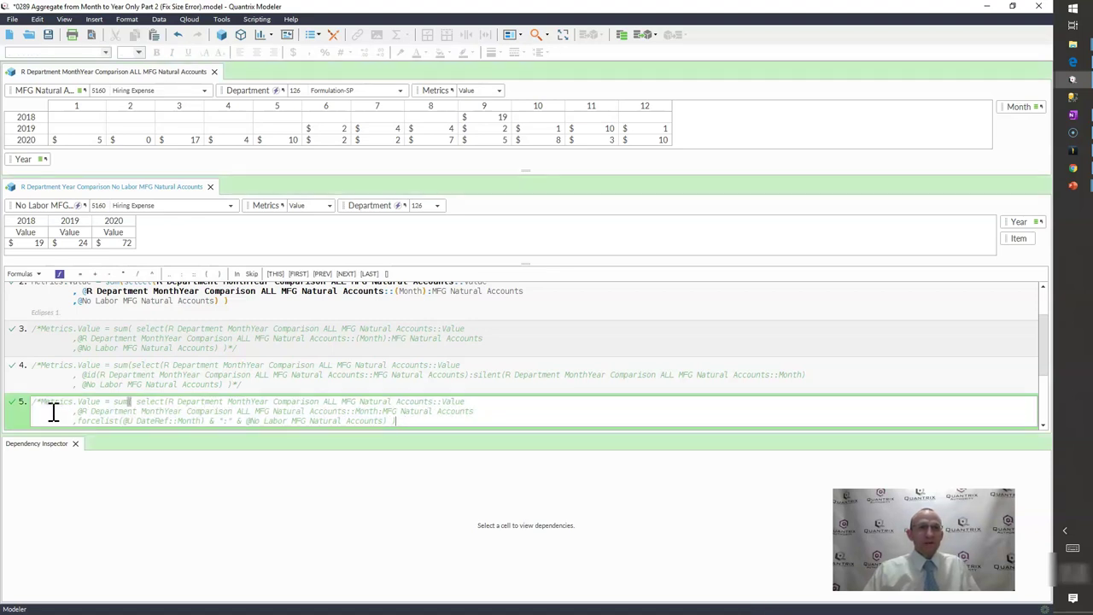
{"action": "type", "text": ")"}
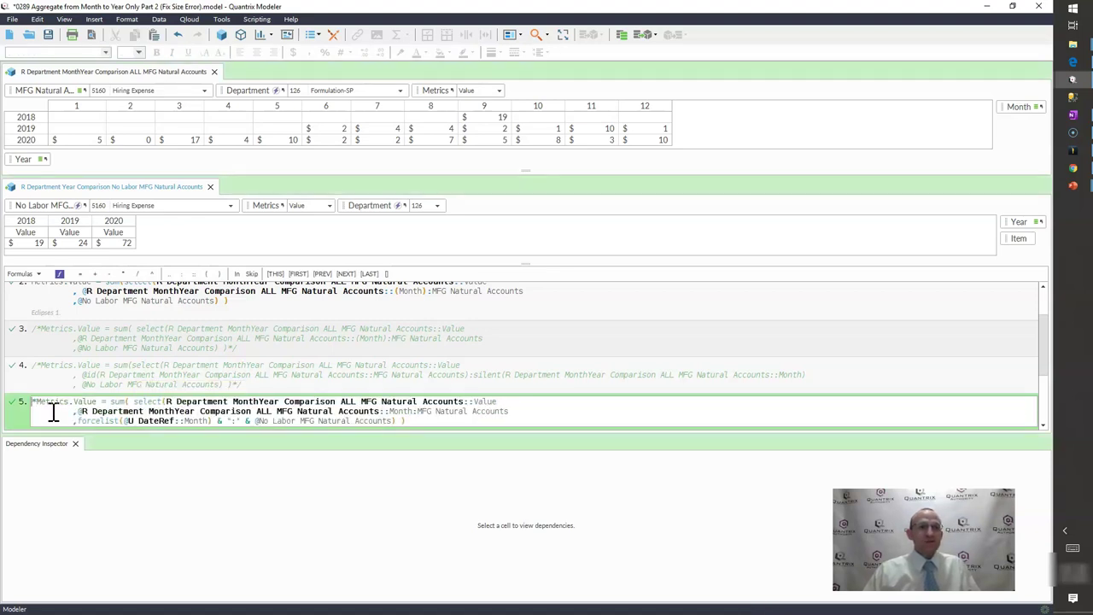
{"action": "key", "text": "Delete"}
{"action": "key", "text": "Return"}
- Inspect the 2019 total of $24 in the Dependency Inspector to confirm formula 5 computes it
{"action": "left_click", "coordinate": [170, 406]}
{"action": "left_click", "coordinate": [75, 242]}
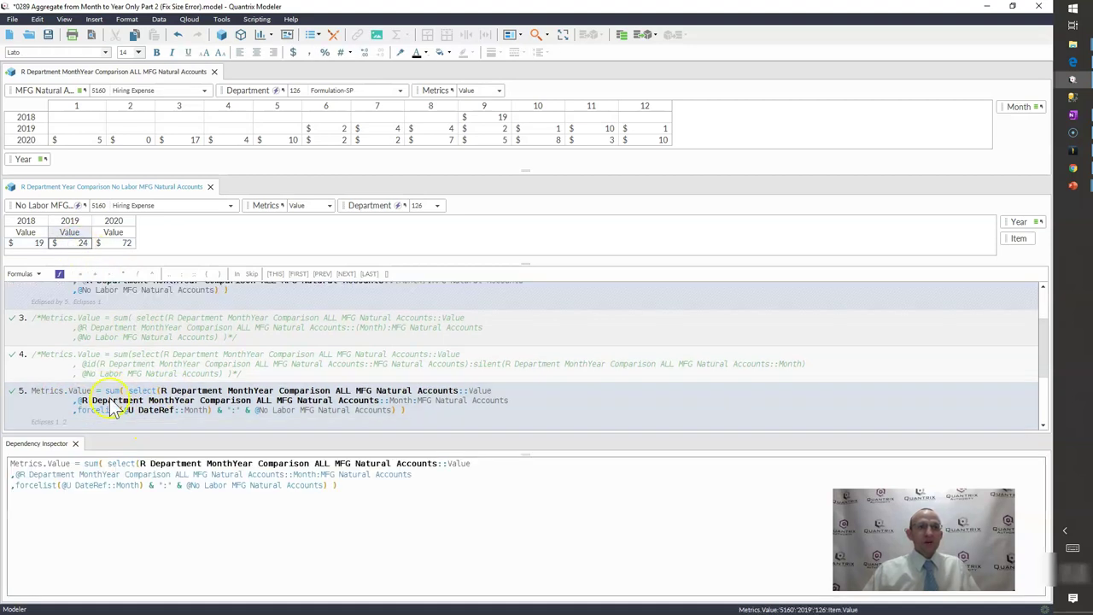
{"action": "mouse_move", "coordinate": [104, 483]}
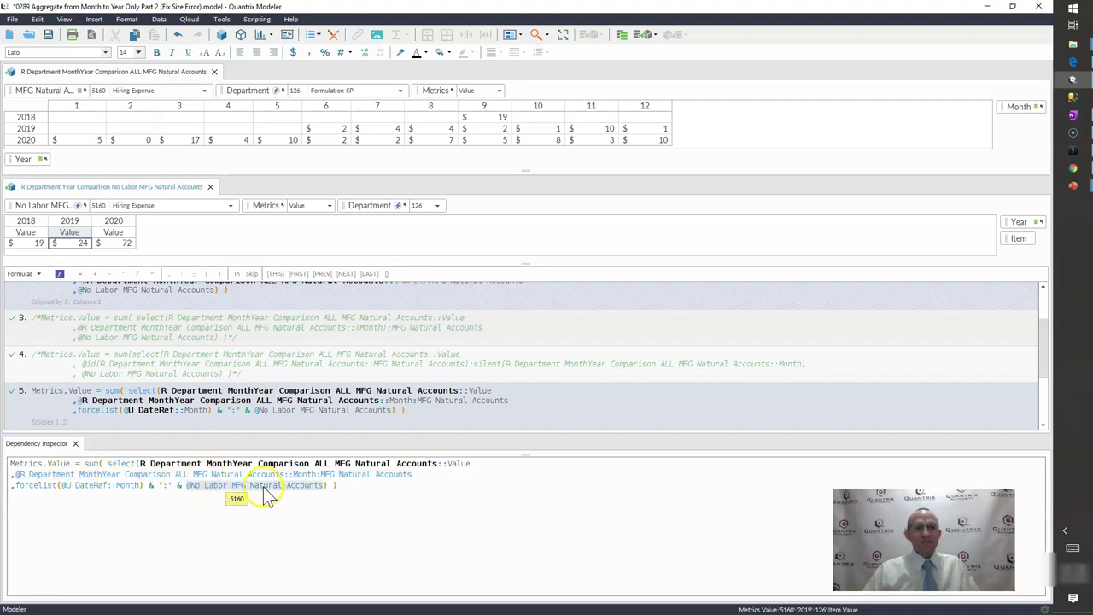
{"action": "mouse_move", "coordinate": [322, 485]}
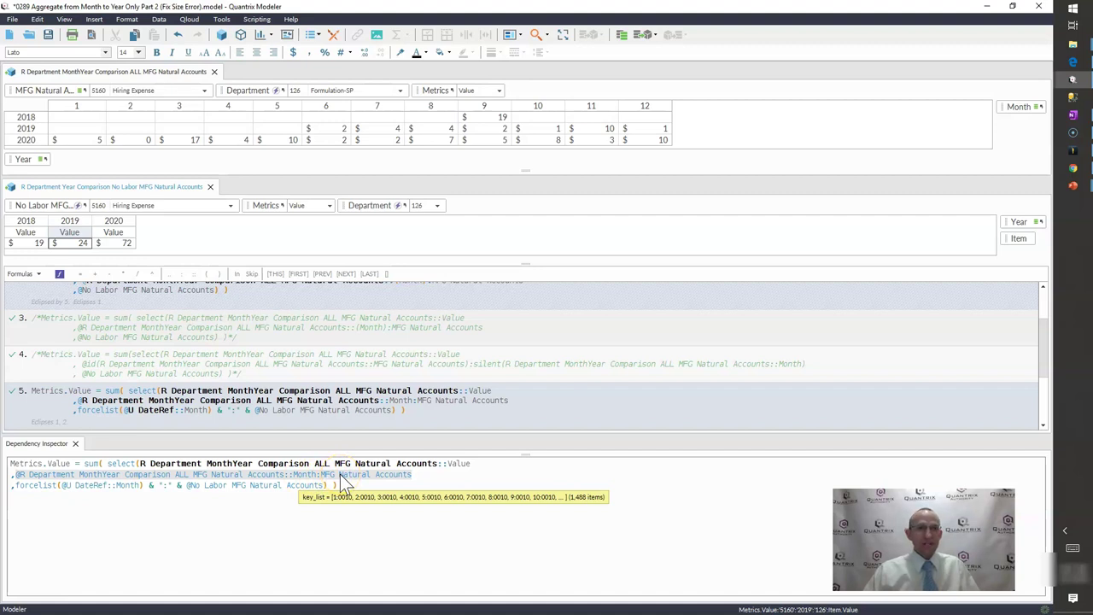
{"action": "mouse_move", "coordinate": [47, 493]}
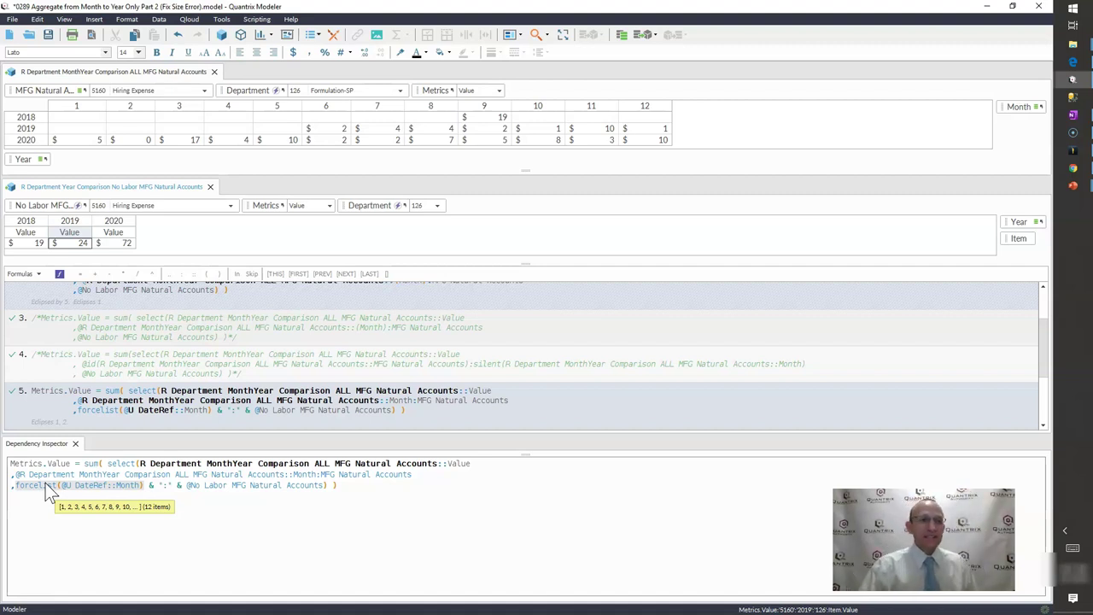
{"action": "left_click", "coordinate": [117, 339]}
{"action": "key", "text": "Up"}
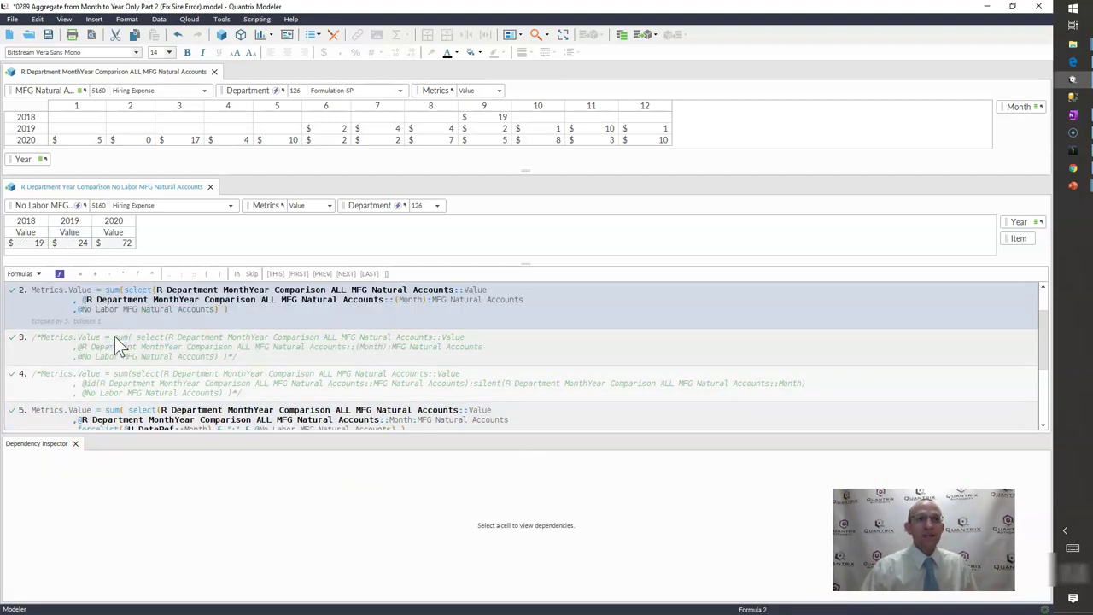
{"action": "left_click", "coordinate": [114, 337]}
{"action": "key", "text": "Up"}
{"action": "scroll", "coordinate": [115, 337], "scroll_direction": "up", "scroll_amount": 1}
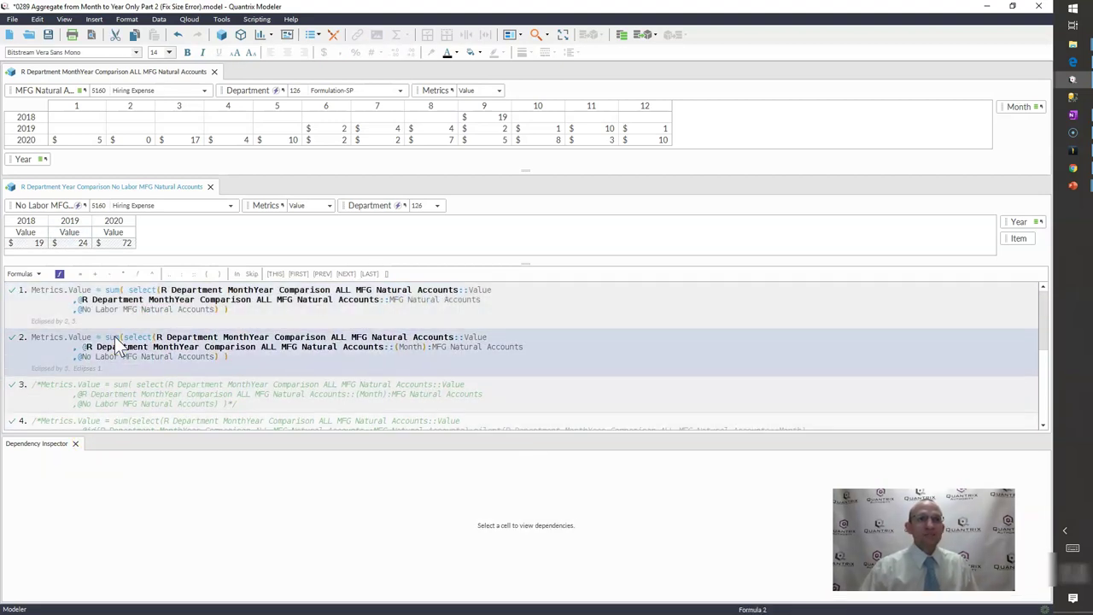
{"action": "left_click", "coordinate": [402, 351]}
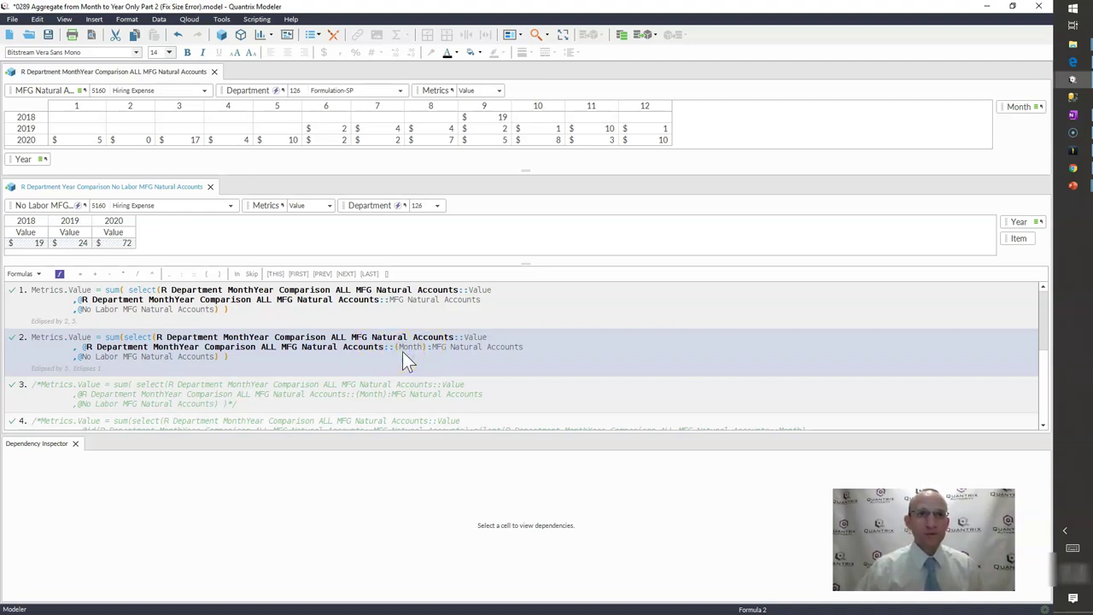